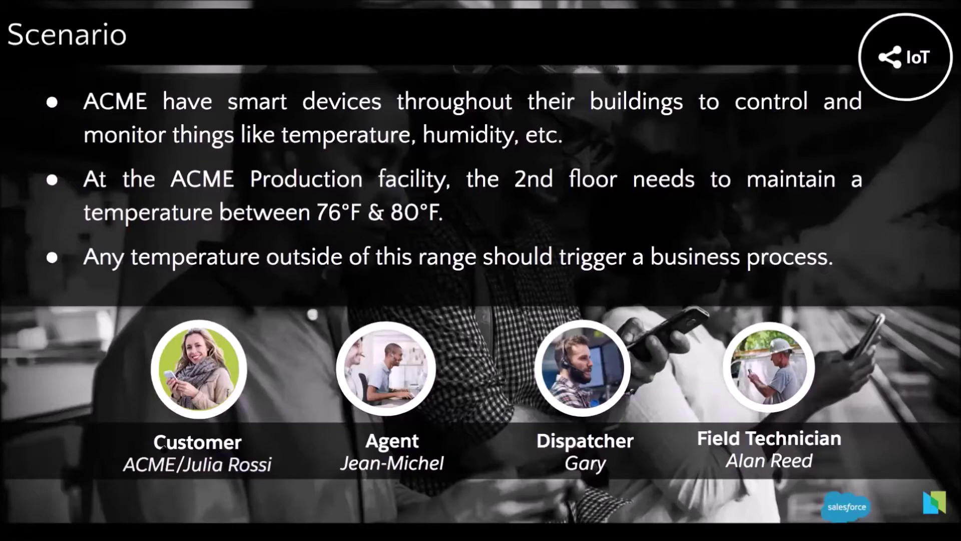
Exit the full-screen slideshow to return to the Smart Thermostat page.
key("Escape")
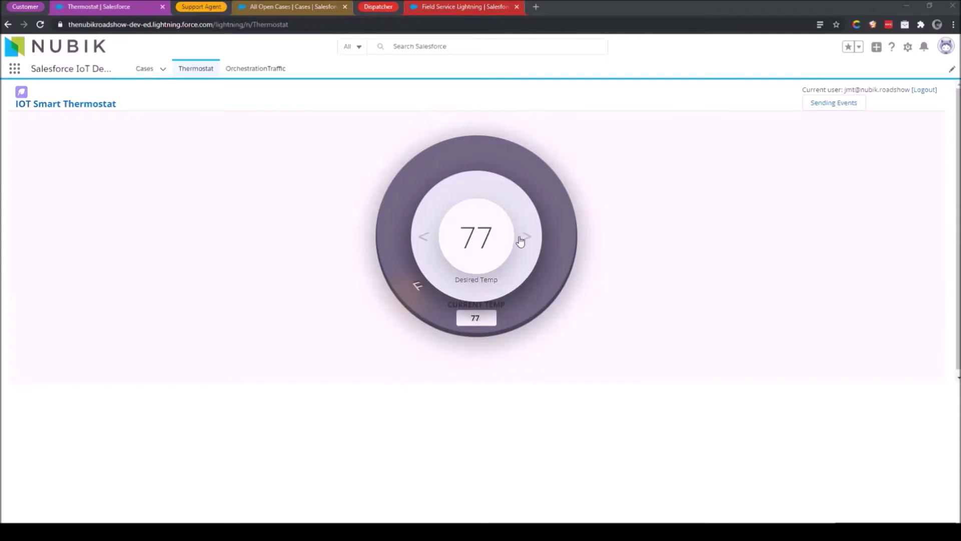
Lower the thermostat's desired temperature to 74 and switch to the All Open Cases list.
left_click(423, 241)
left_click(423, 242)
left_click(423, 242)
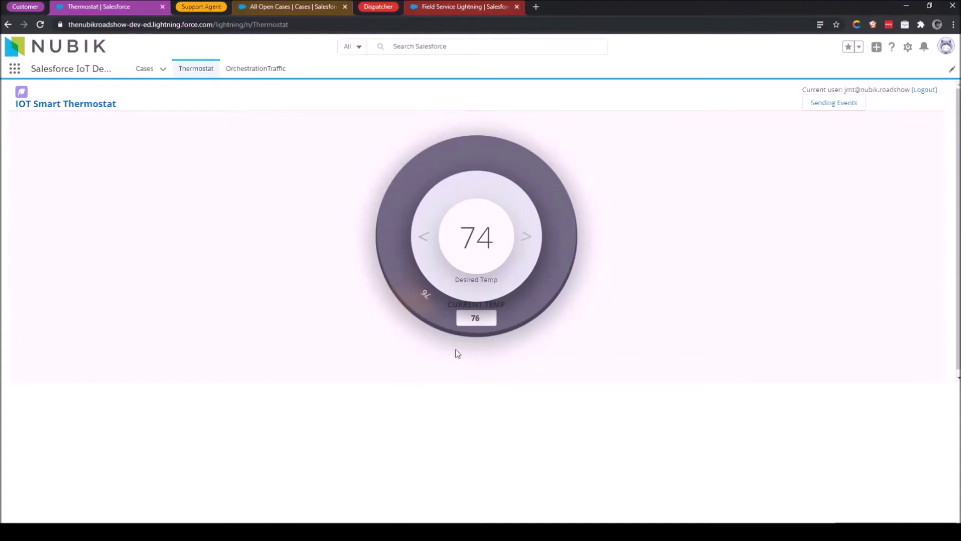
left_click(291, 6)
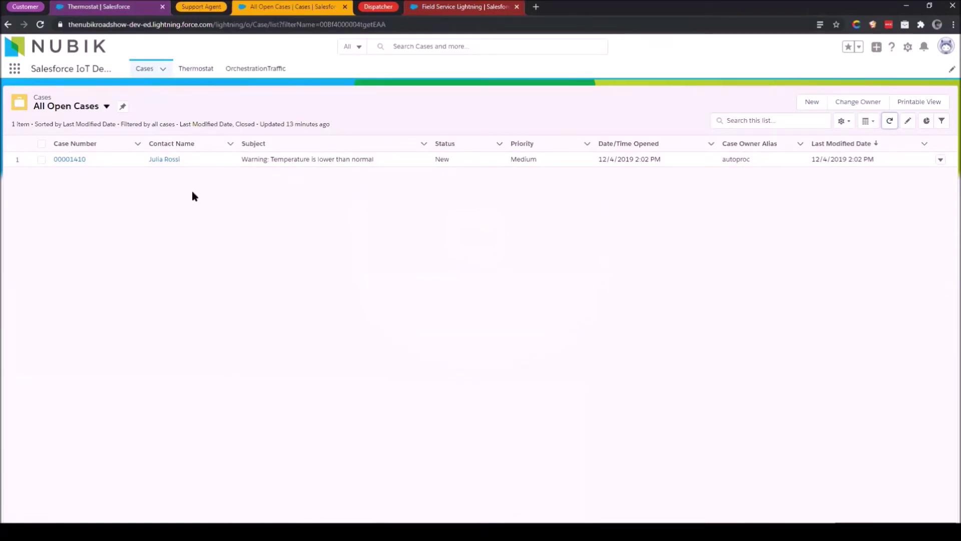
Open the low-temperature warning case 00001410 and show its activity feed.
left_click(70, 159)
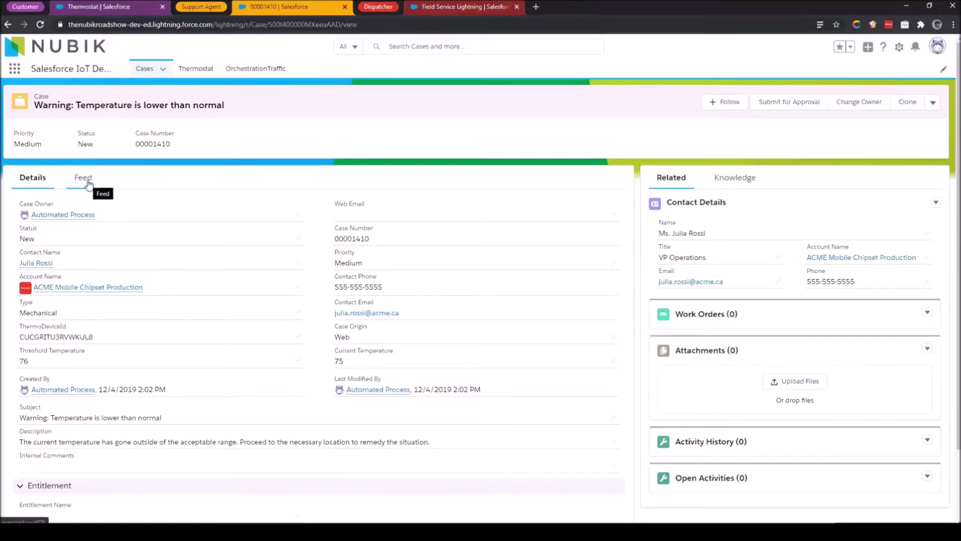
left_click(89, 183)
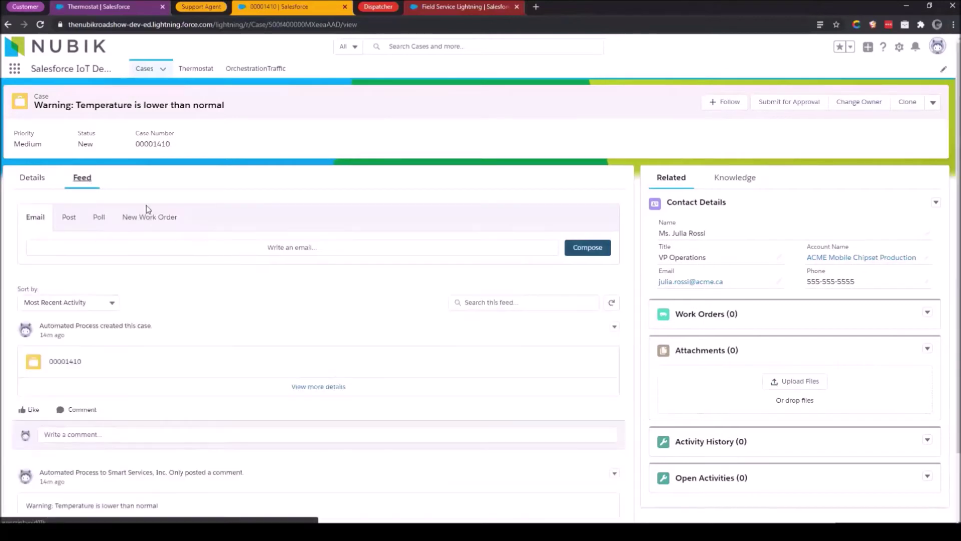
Create and save a new work order from the case, describing thermostat inspection and calling the contact on arrival.
left_click(158, 218)
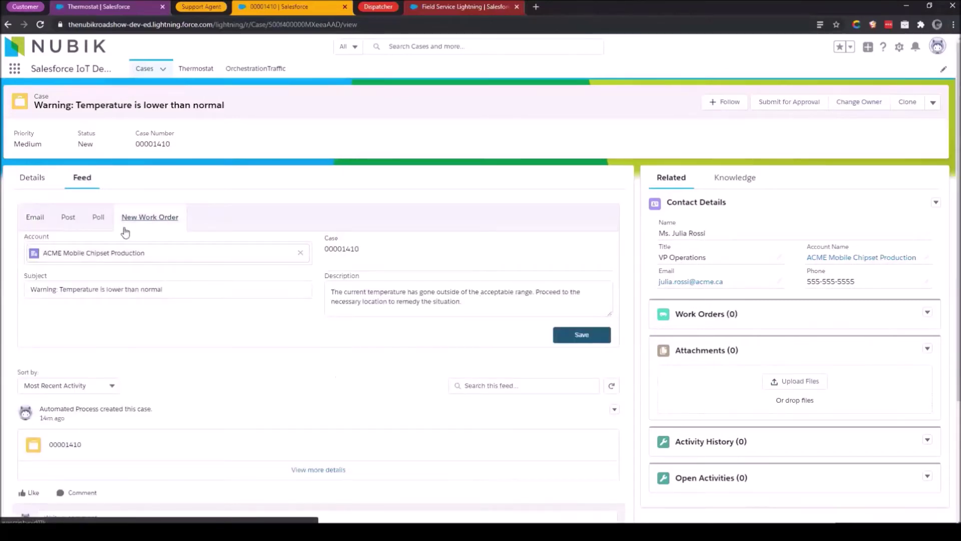
left_click(498, 309)
key("Return")
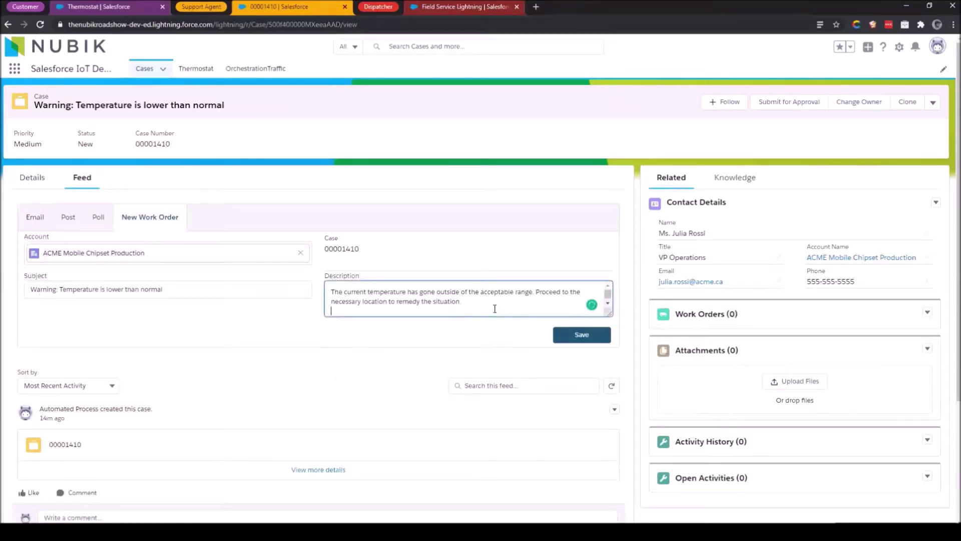
key("Return")
type("ch")
key("BackSpace")
key("BackSpace")
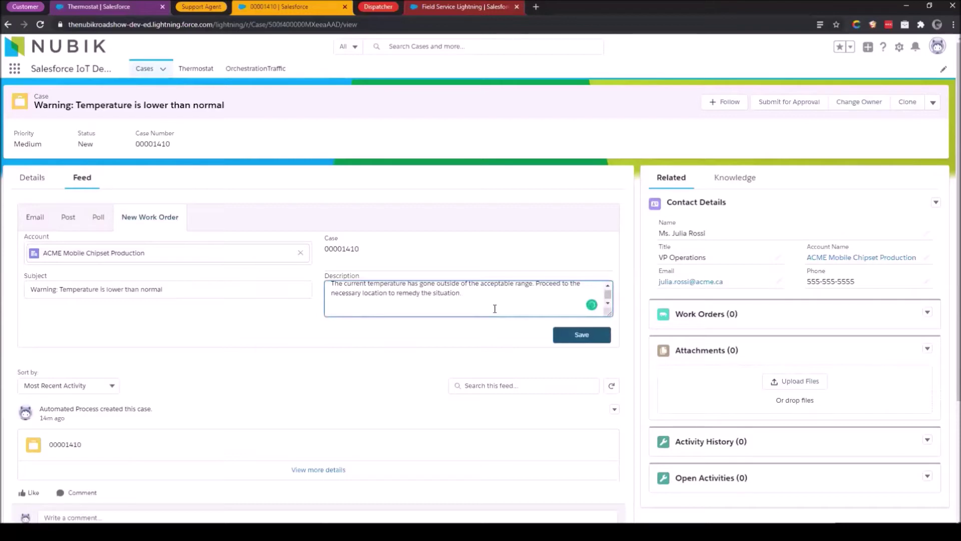
type("cnce")
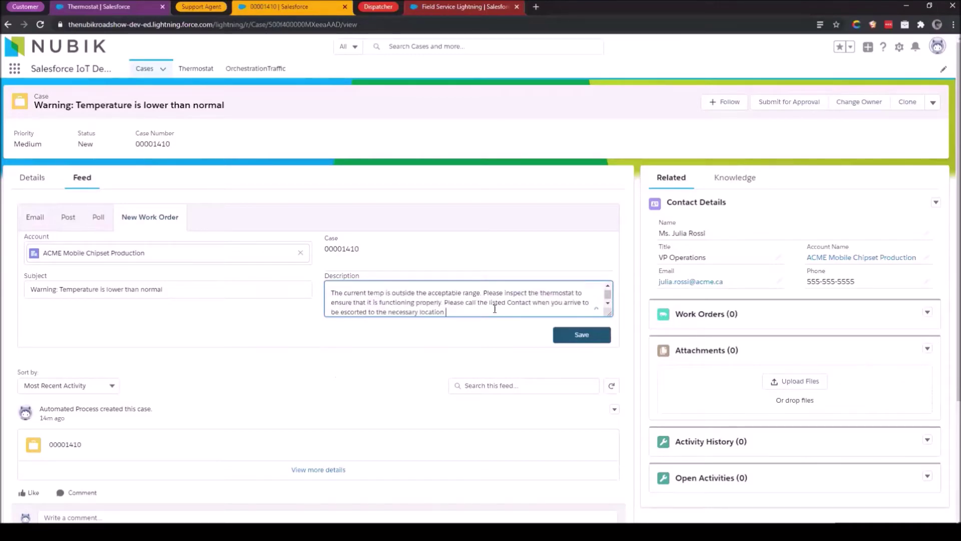
left_click(587, 344)
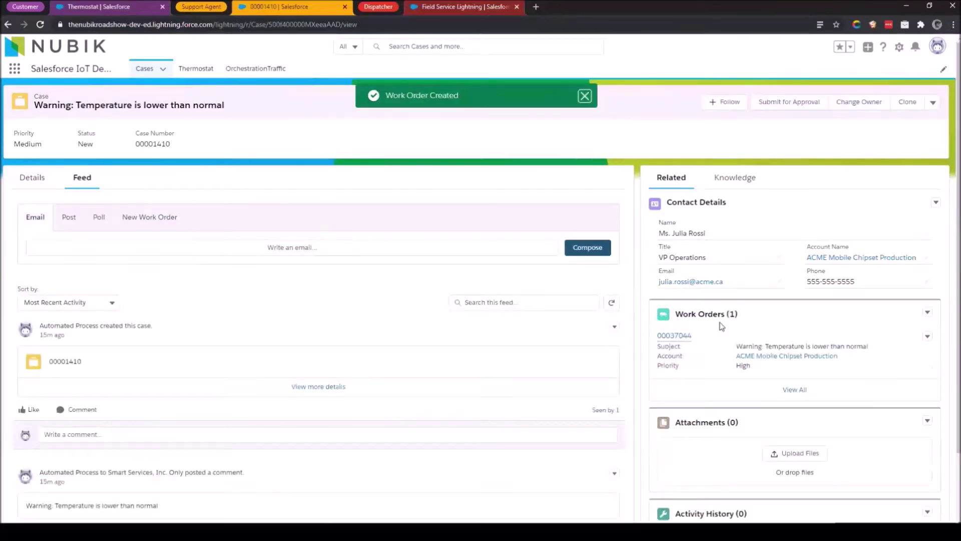
Open the newly created work order 00037044 from the case's Work Orders list.
mouse_move(678, 338)
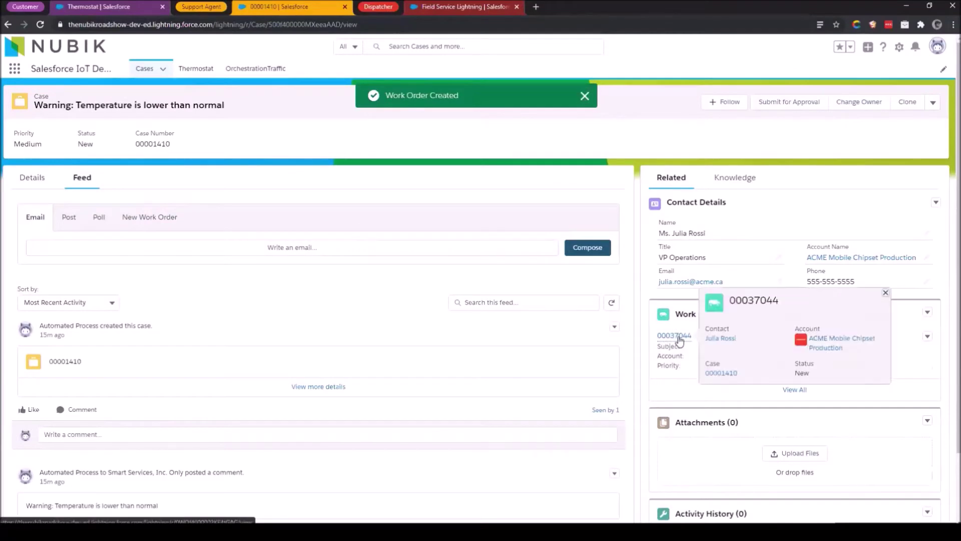
left_click(679, 339)
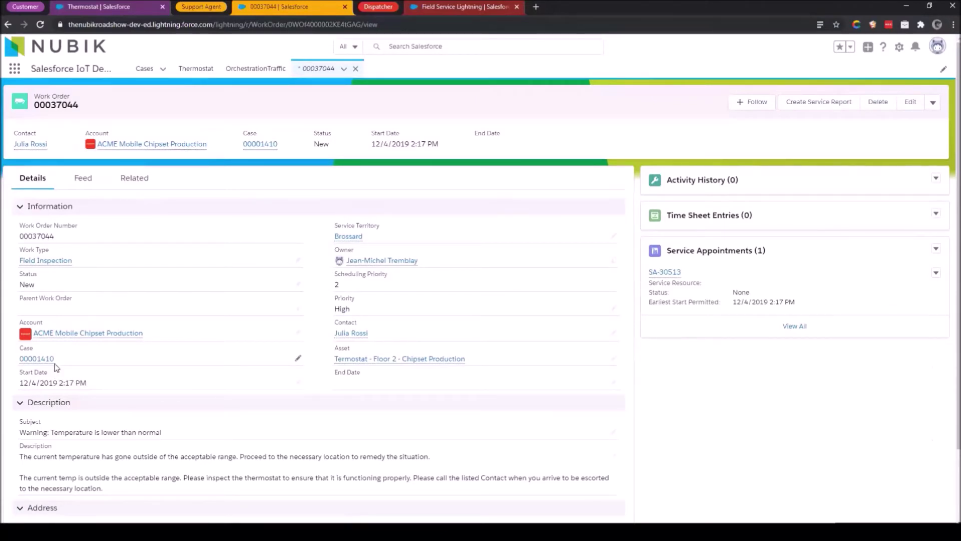
Review work order 00037044's details and related line items, thermostat and appointment, then show its feed.
scroll(219, 365, "down", 2)
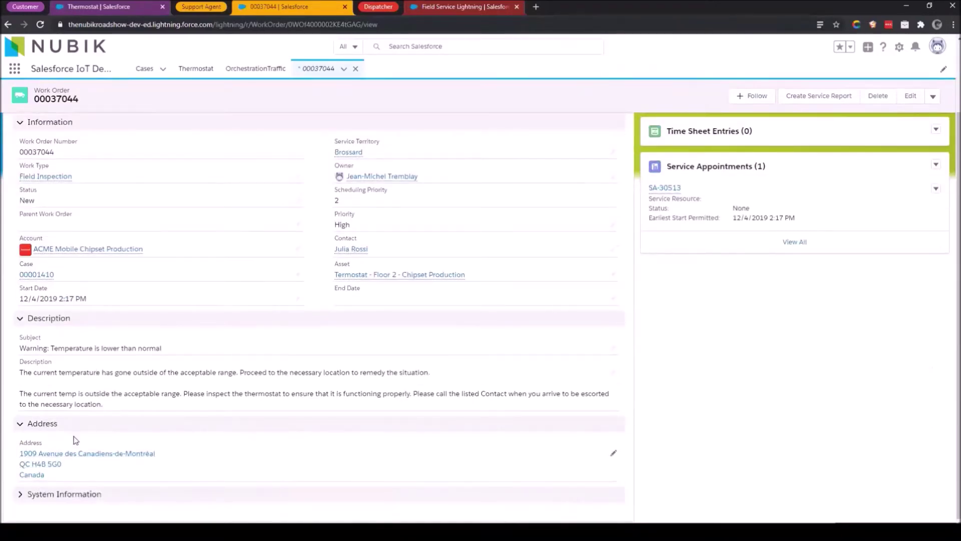
scroll(166, 274, "up", 2)
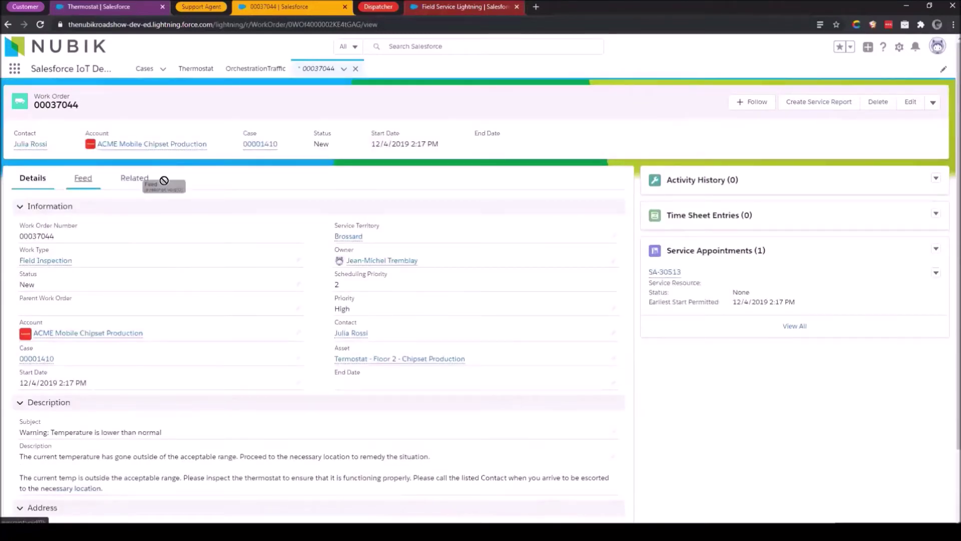
left_click(143, 182)
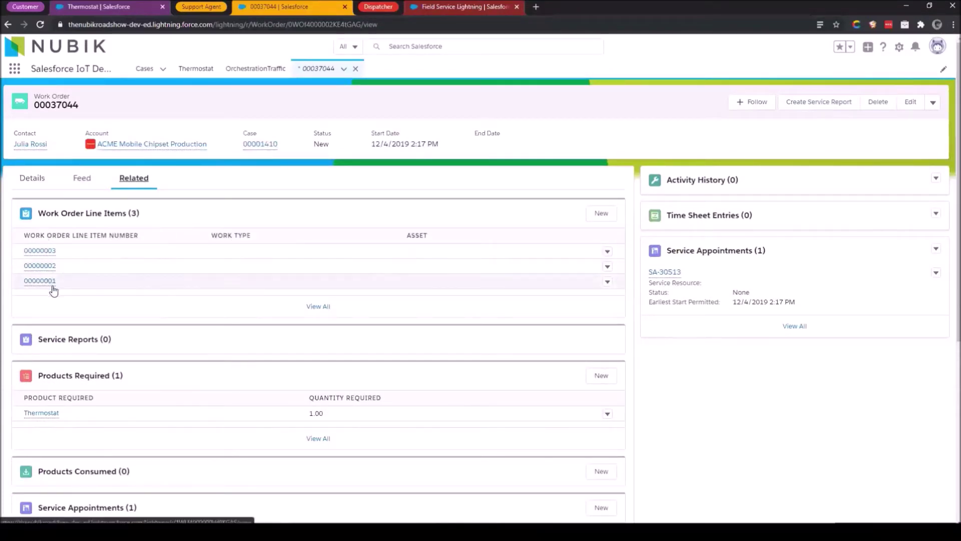
mouse_move(53, 286)
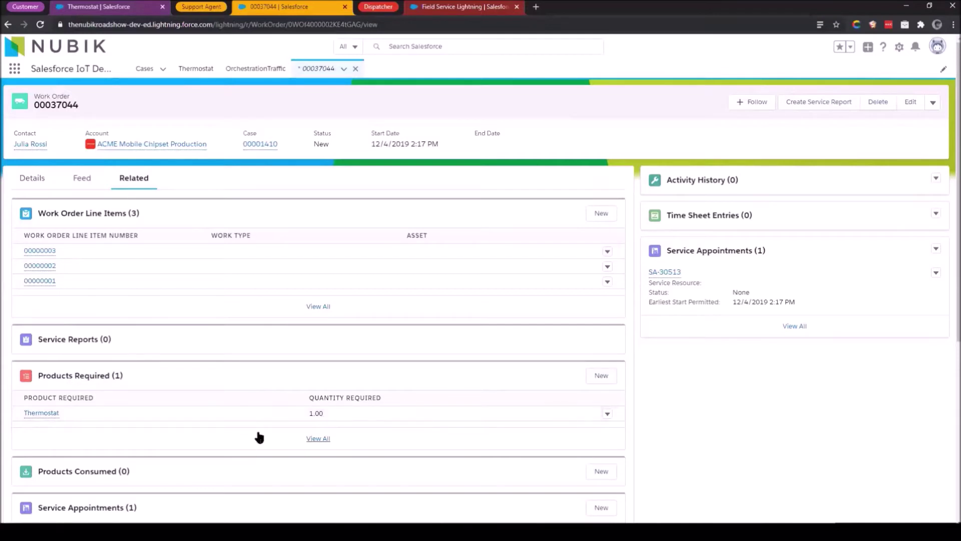
scroll(300, 421, "down", 3)
scroll(322, 356, "down", 2)
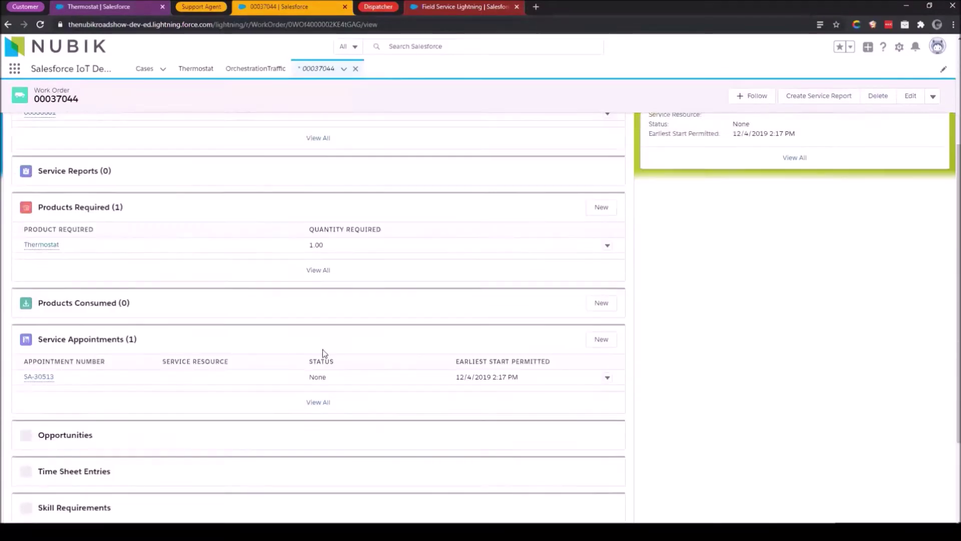
scroll(260, 338, "up", 1)
scroll(260, 338, "up", 4)
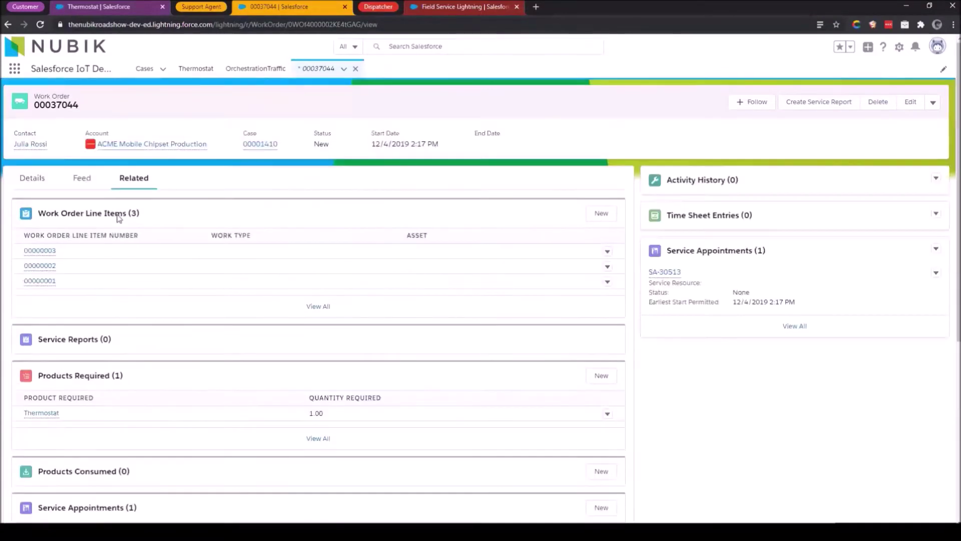
left_click(89, 181)
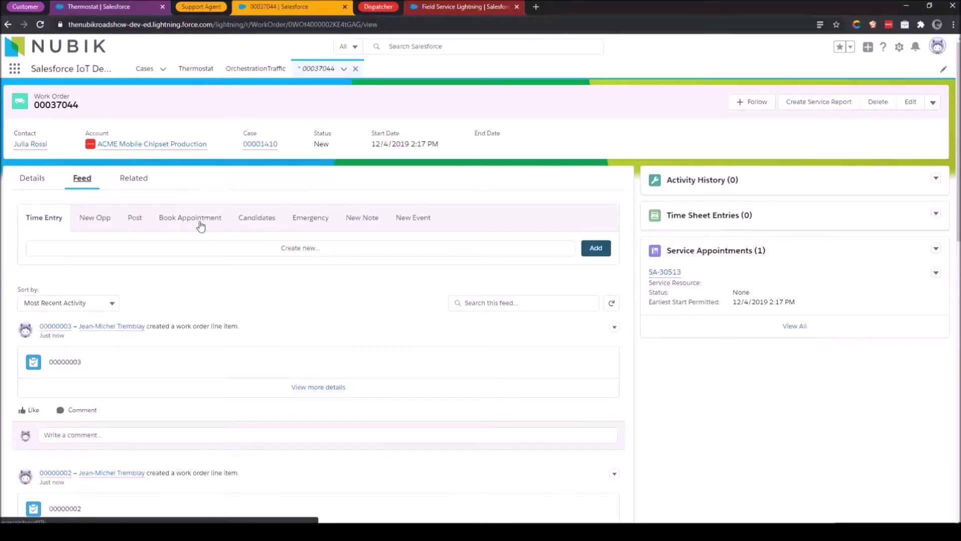
Run an Emergency Dispatch for 00037044 using the pasted site address and its Google suggestion.
left_click(307, 219)
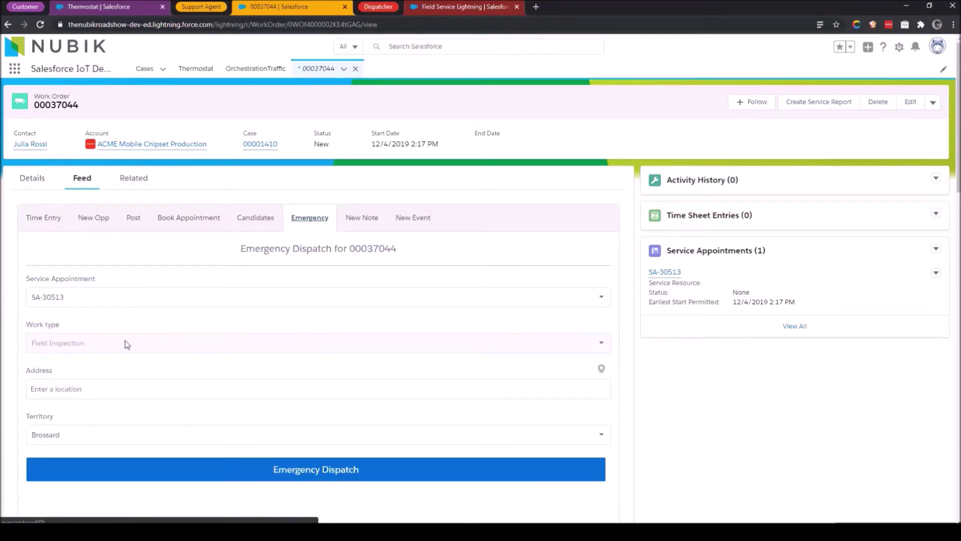
left_click(113, 390)
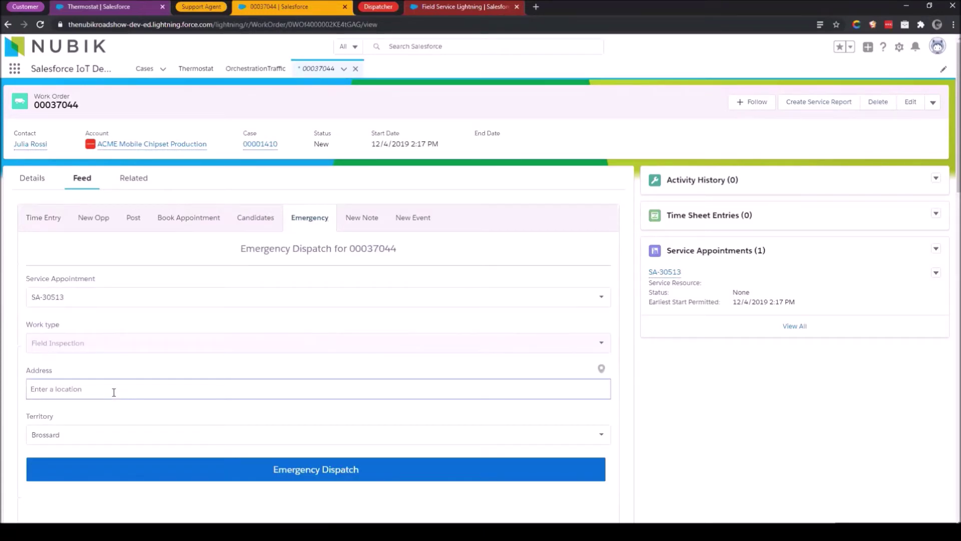
type("Woad")
key("ctrl+a")
type("1909 Avenue des Canadiens-de-Montréal QC H4B 5G0 Canada")
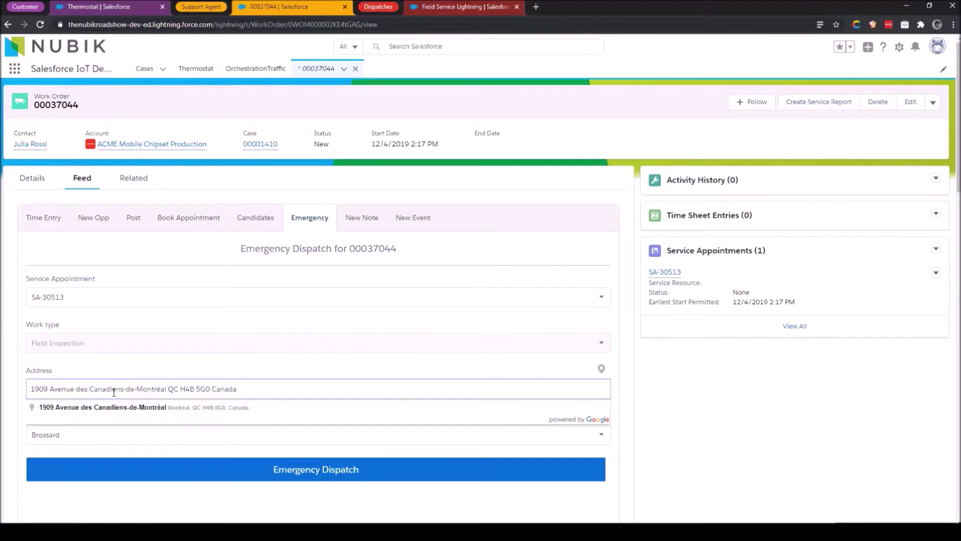
left_click(117, 414)
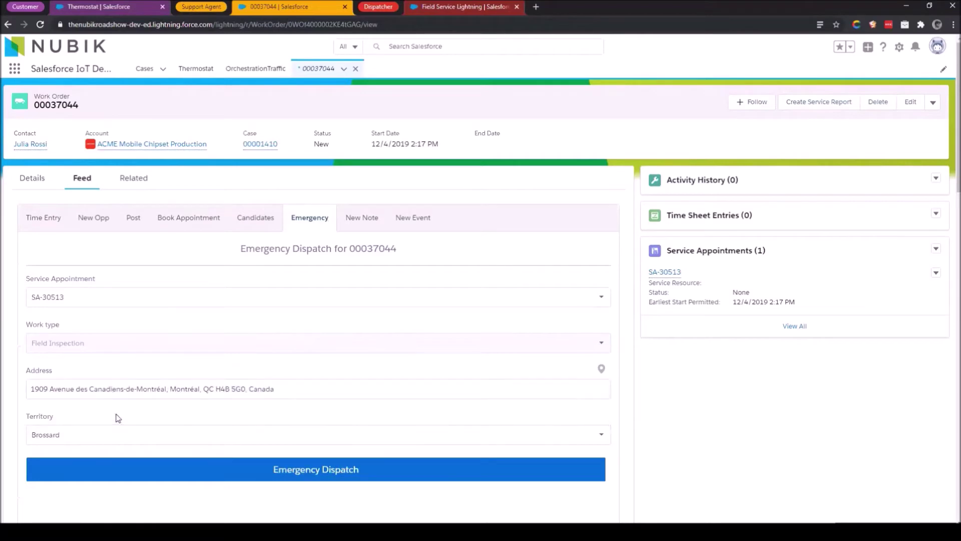
left_click(281, 471)
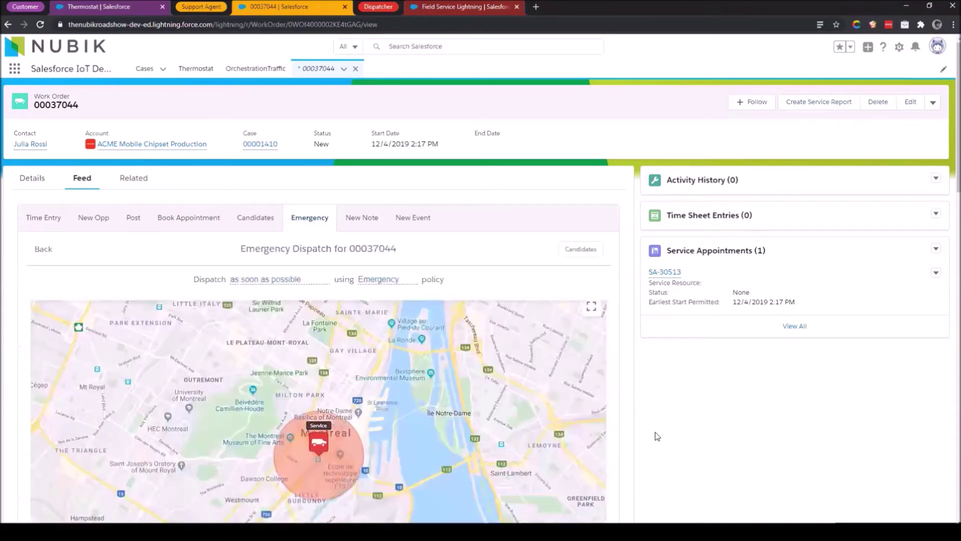
Zoom the emergency dispatch map out to see the technician's full route over Montreal.
scroll(655, 435, "down", 2)
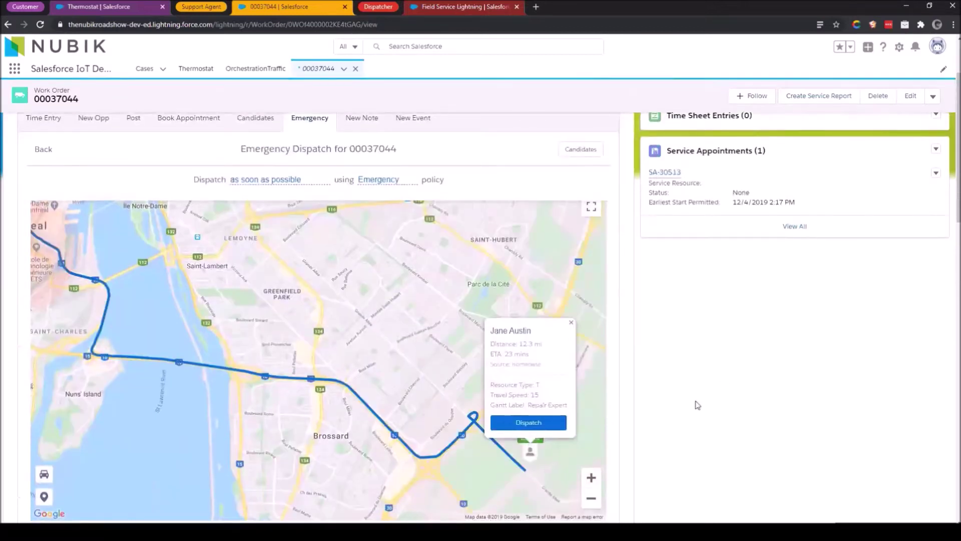
left_click(591, 498)
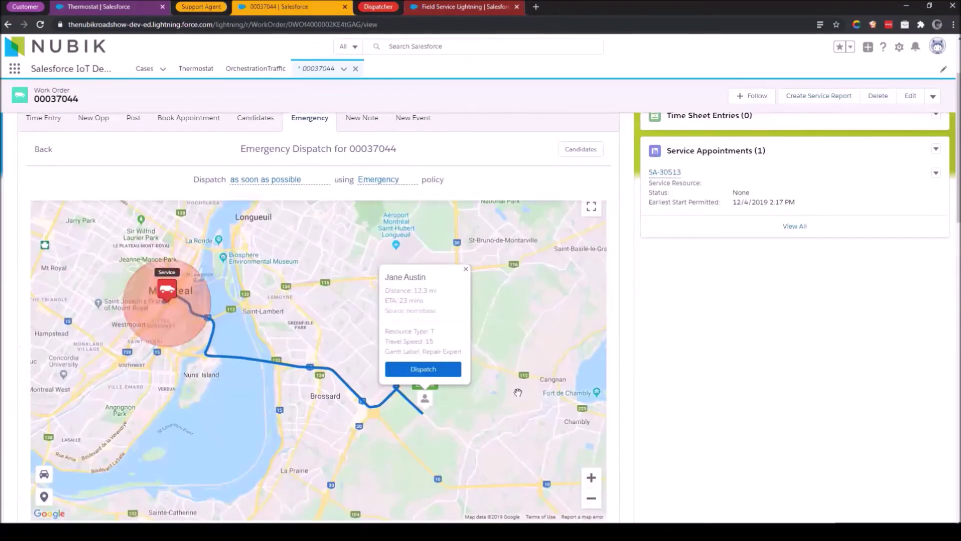
left_click(591, 497)
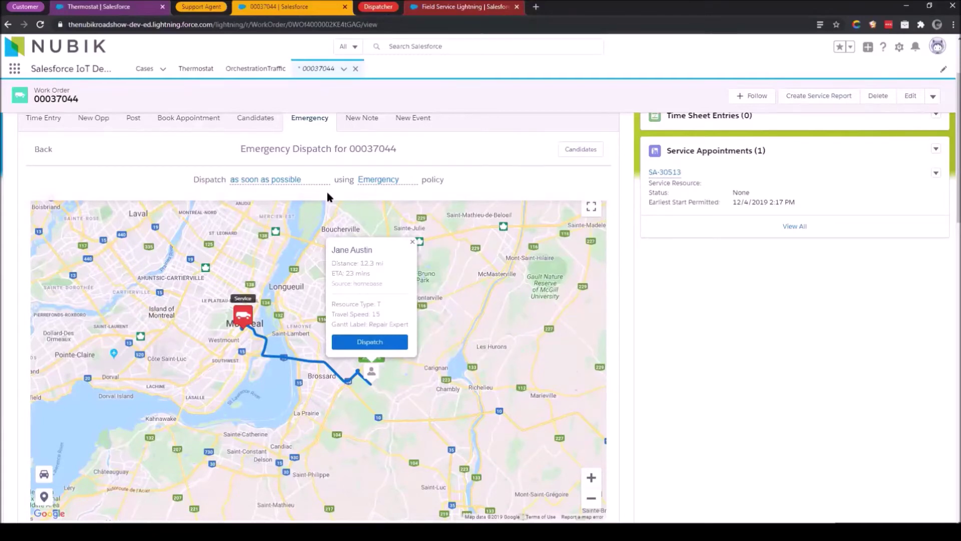
In Candidates, set the address to 1909 Avenue des Canadiens-de-Montréal, Montreal, and search for technicians.
left_click(246, 121)
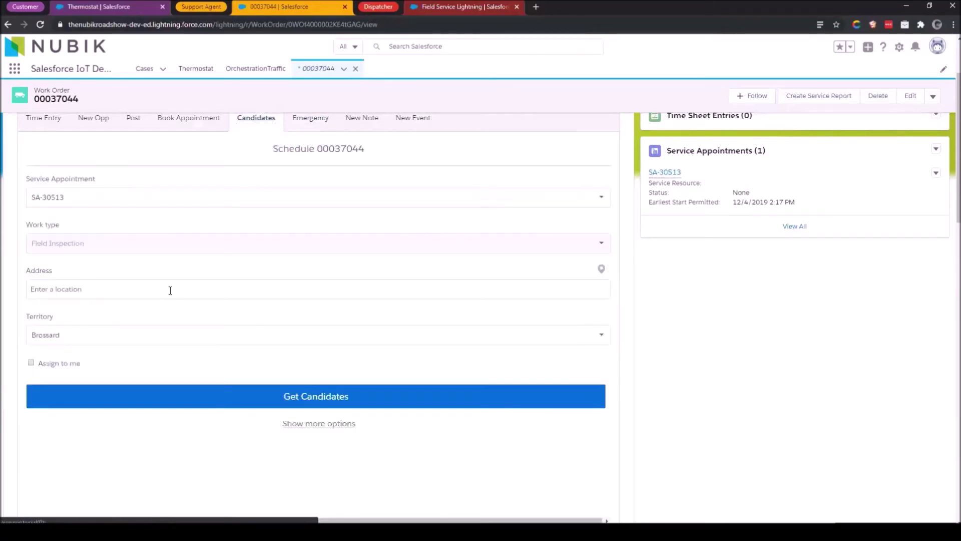
left_click(171, 290)
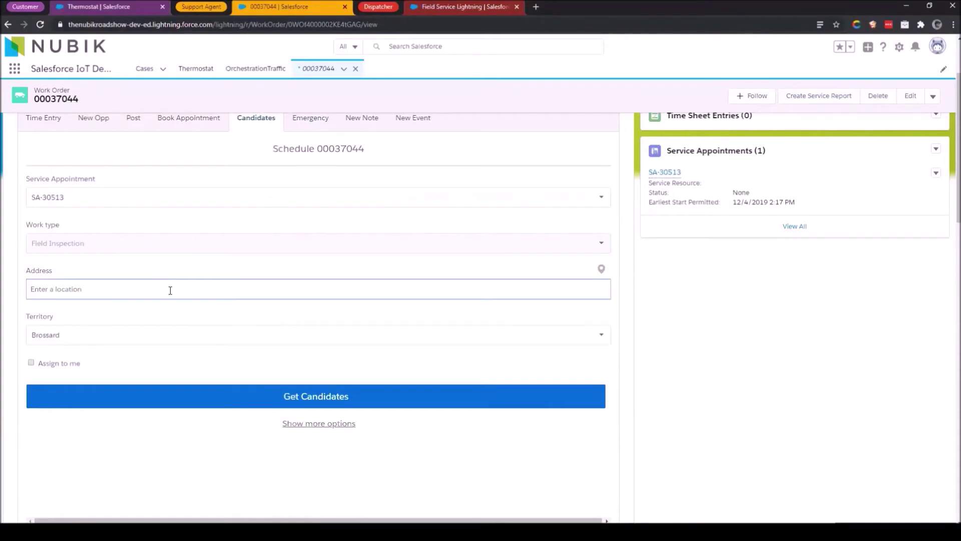
type("wal")
key("ctrl+a")
type("1909 Avenue des Canadiens-de-Montréal QC H4B 5G0 Canada")
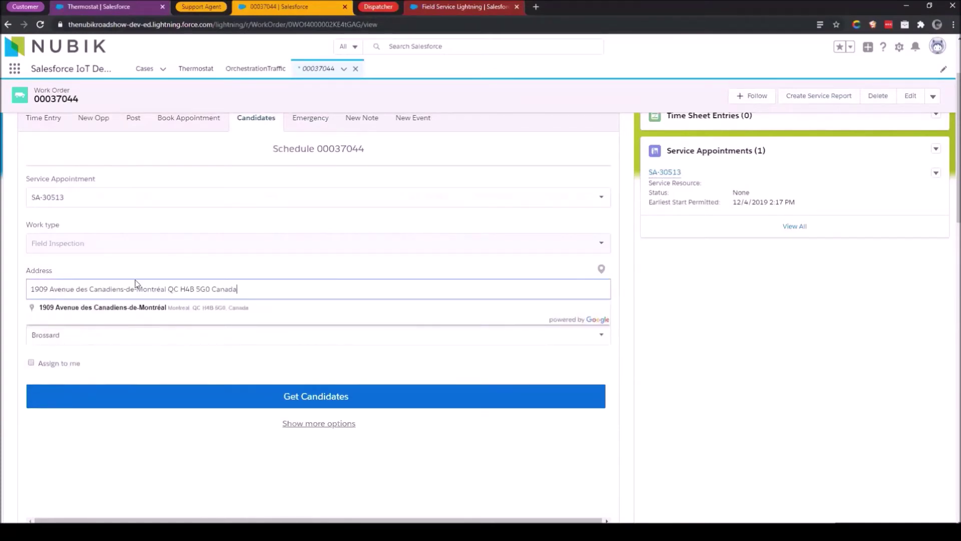
left_click(151, 310)
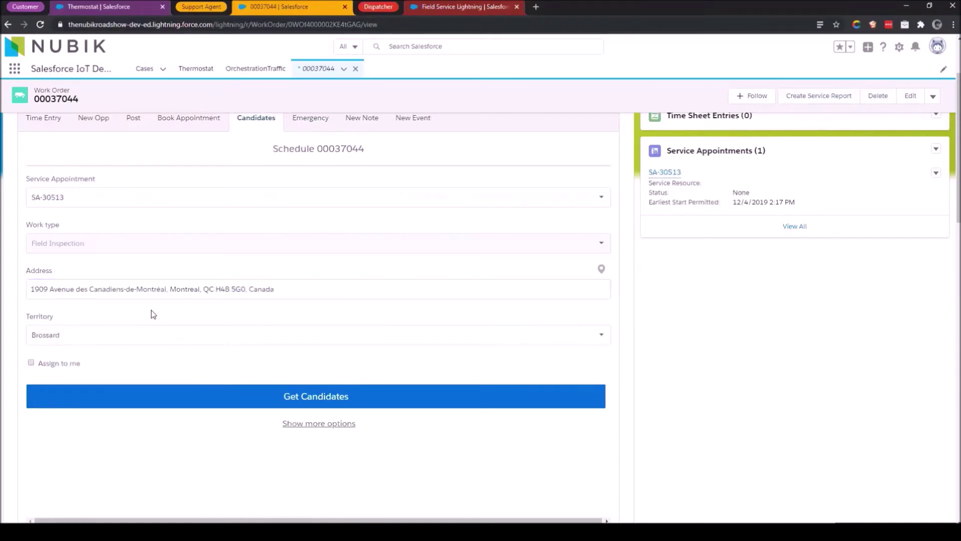
left_click(281, 406)
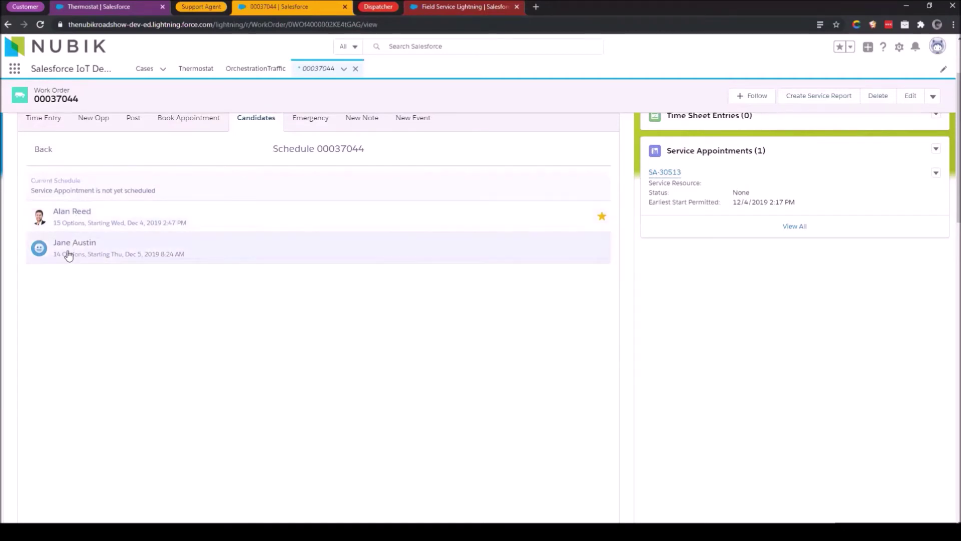
Compare both candidates' available slots, reviewing the top-rated technician's scored time slots, before booking.
left_click(260, 246)
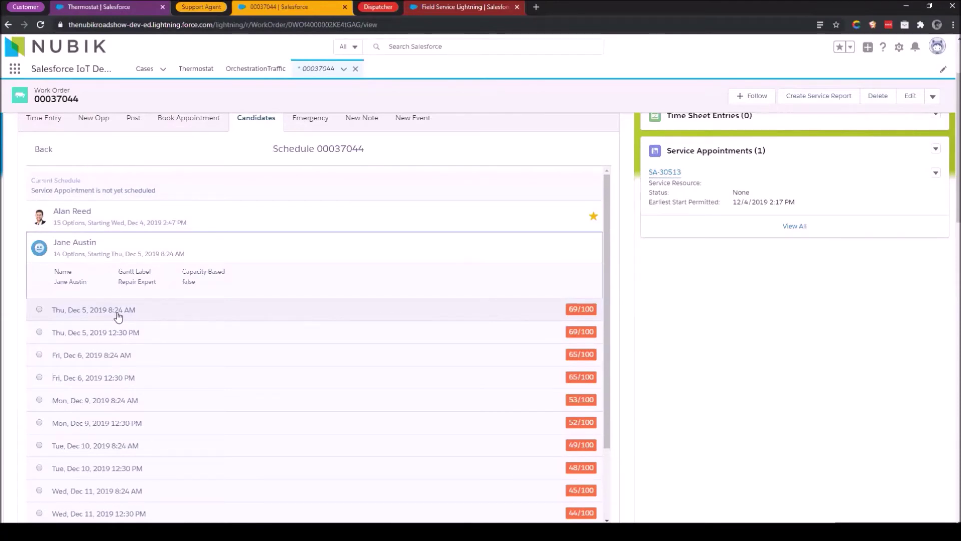
left_click(206, 218)
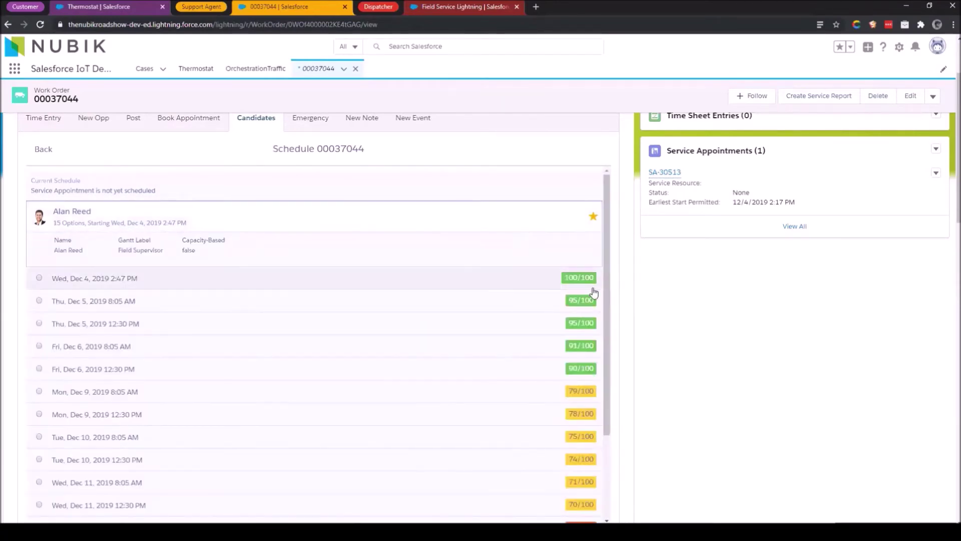
scroll(491, 388, "down", 1)
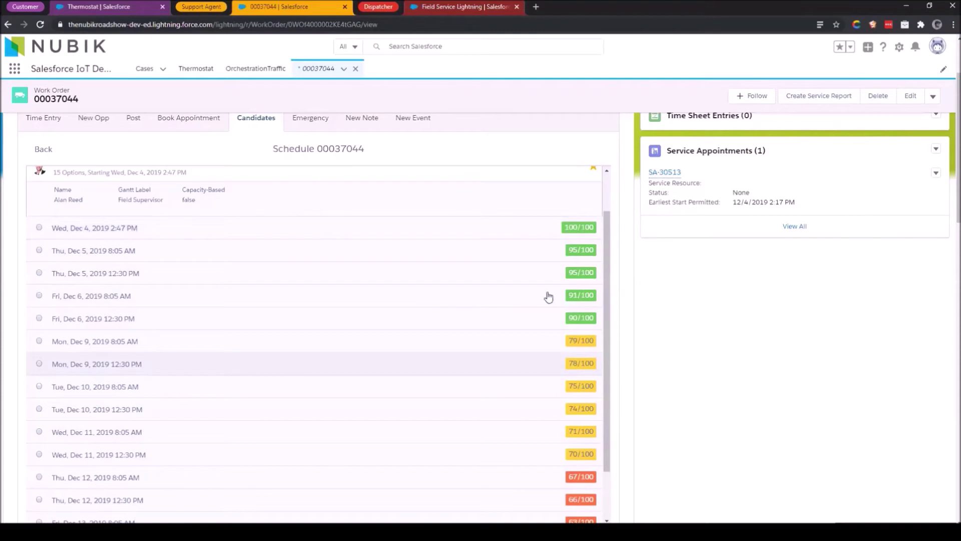
left_click(202, 122)
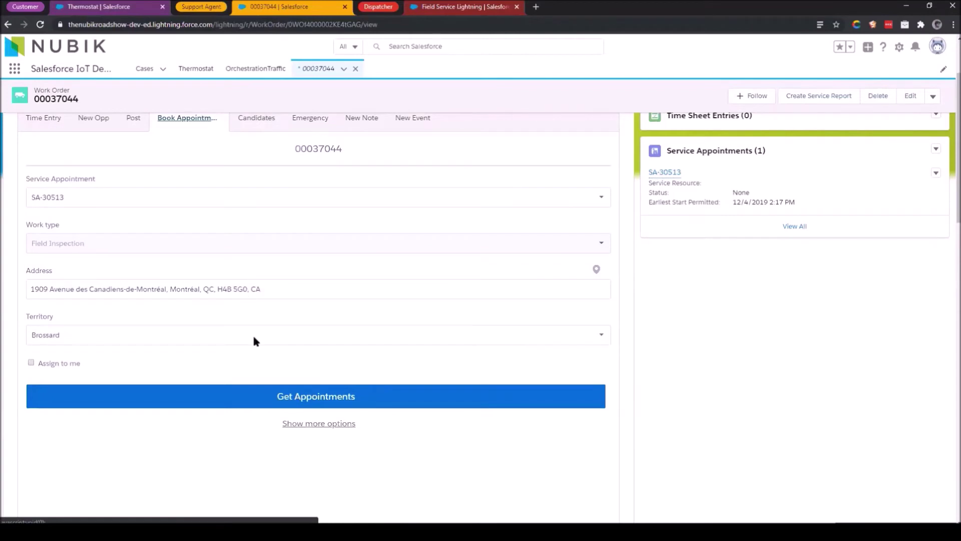
Load the available appointment windows and pick Thursday, December 5th, 8:00AM - 5:00PM.
left_click(313, 403)
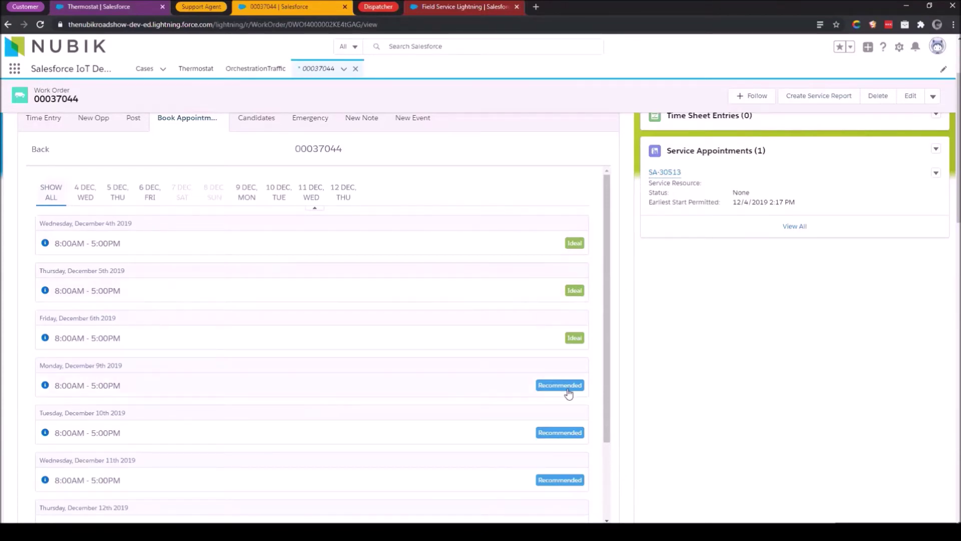
scroll(541, 478, "down", 1)
scroll(538, 436, "down", 1)
scroll(538, 388, "up", 2)
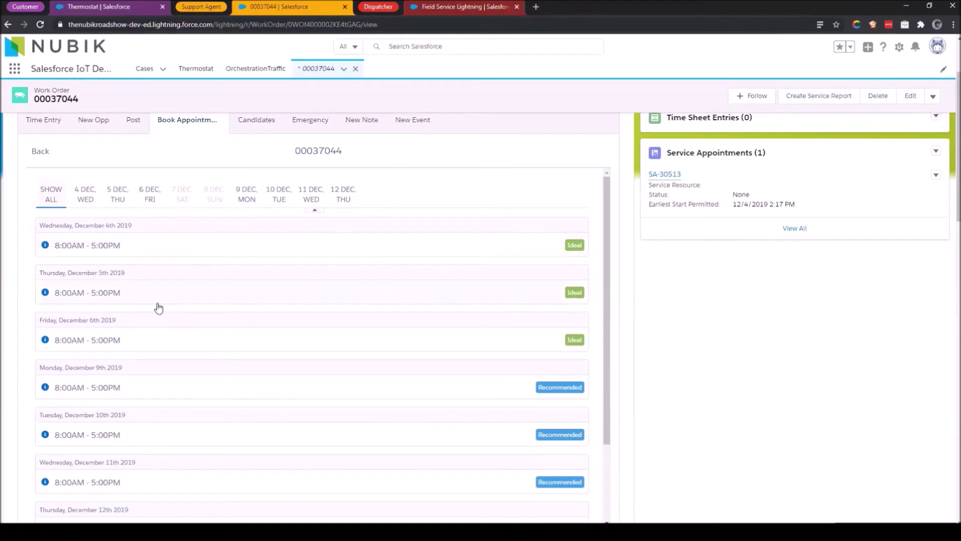
left_click(77, 300)
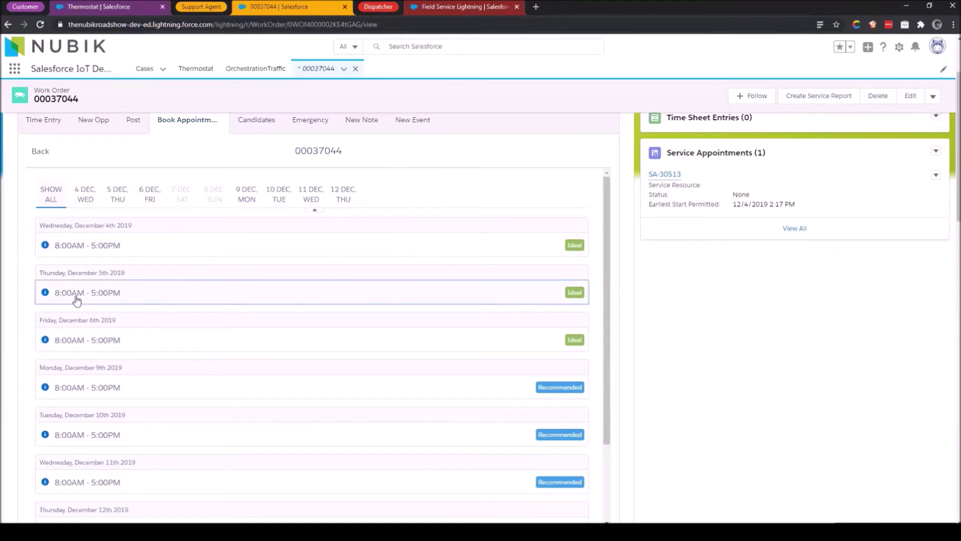
Confirm booking of the Thursday, December 5, 2019, 8:00 AM–5:00 PM window.
left_click(77, 300)
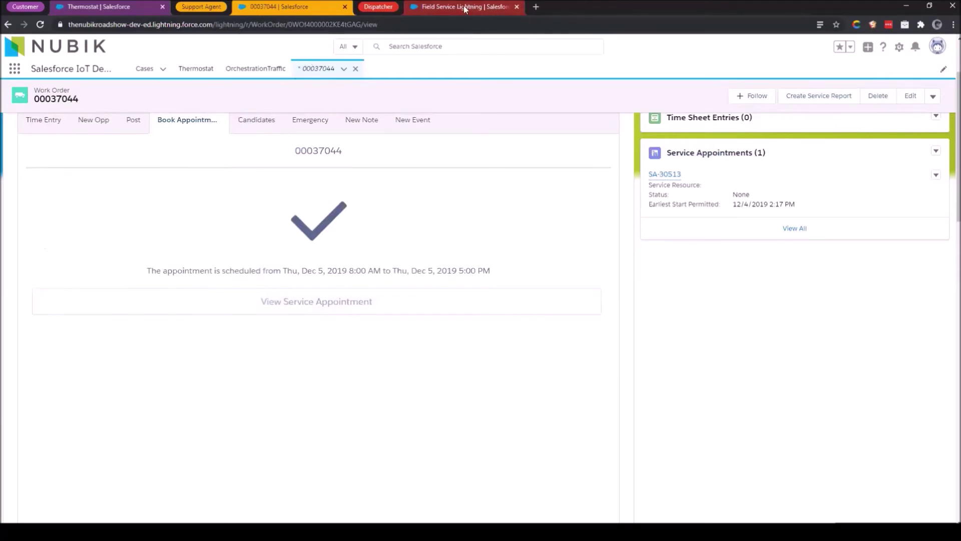
left_click(434, 13)
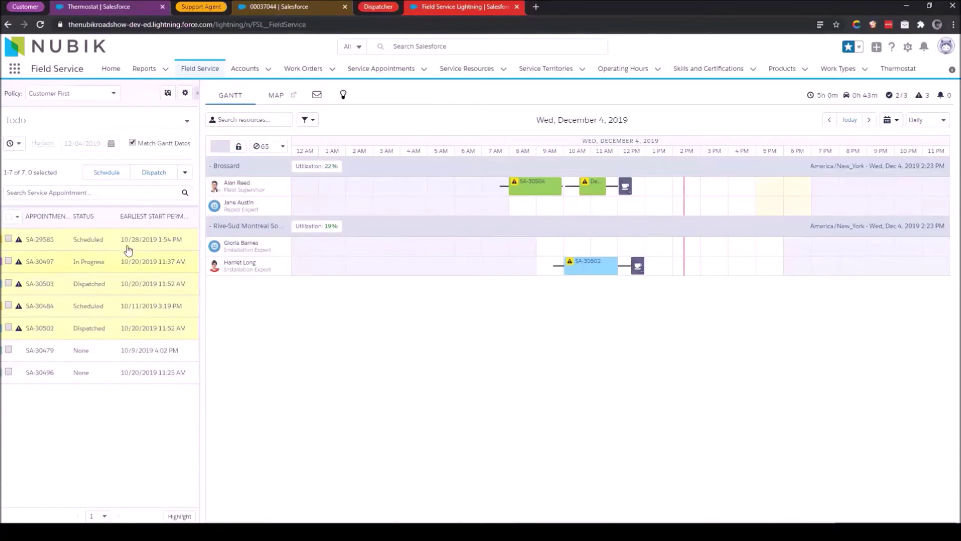
Keep the Todo list filter, then expand and collapse the SA-30496 appointment details.
left_click(114, 125)
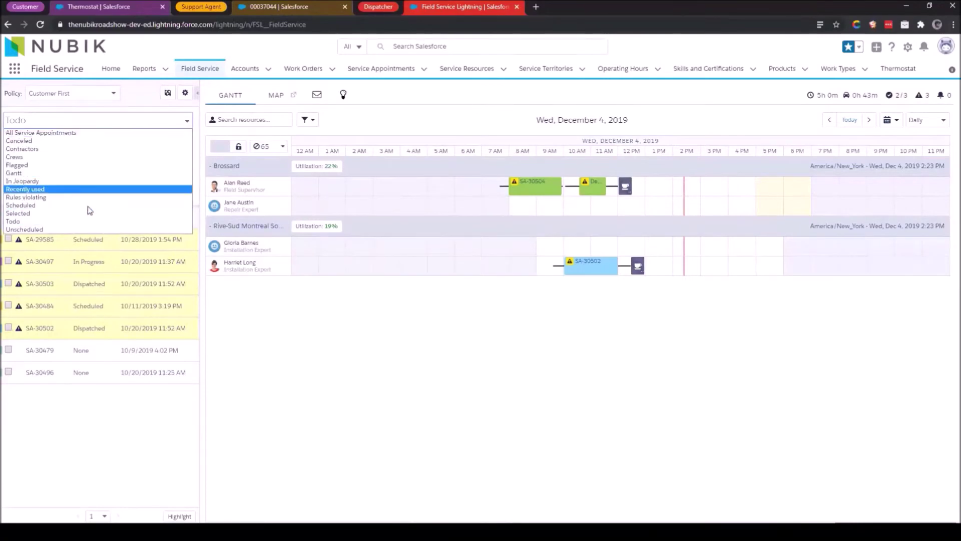
left_click(102, 418)
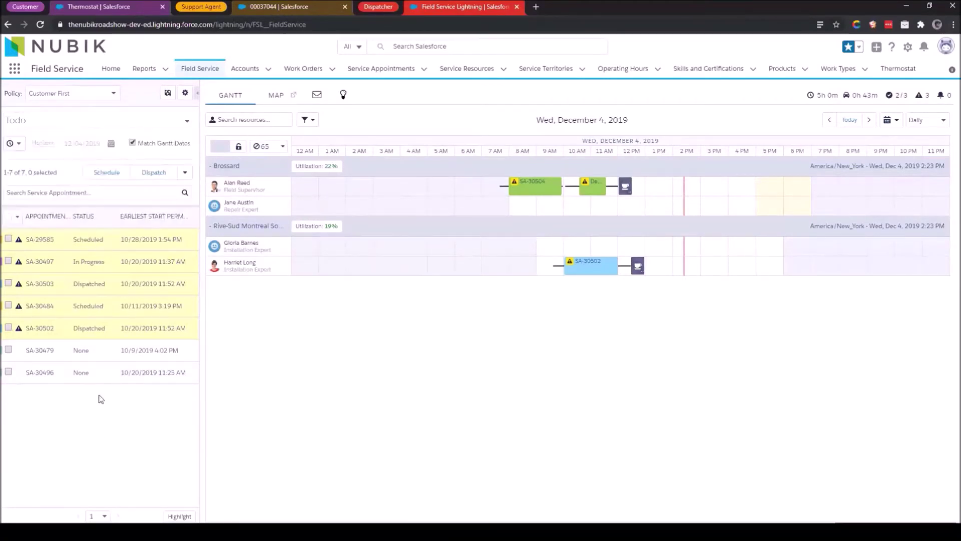
left_click(96, 381)
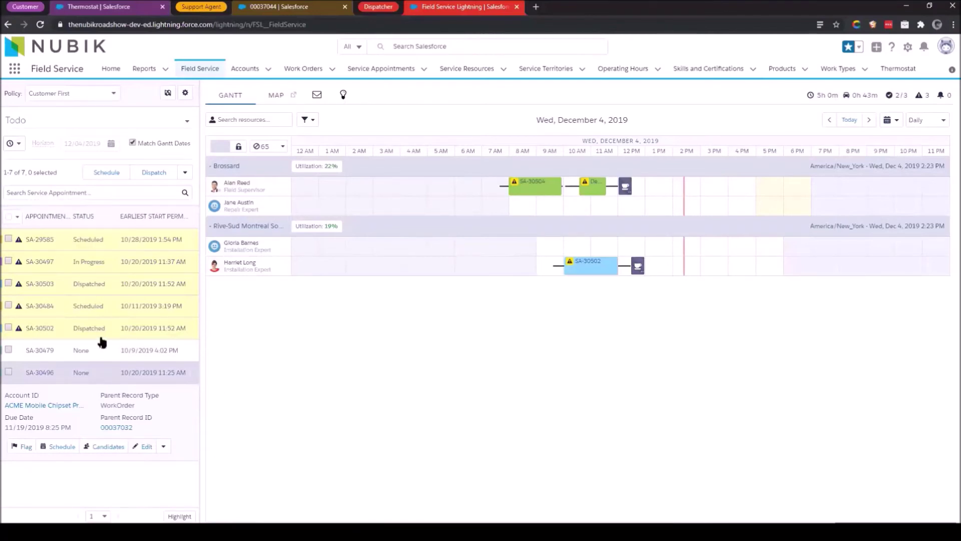
left_click(90, 374)
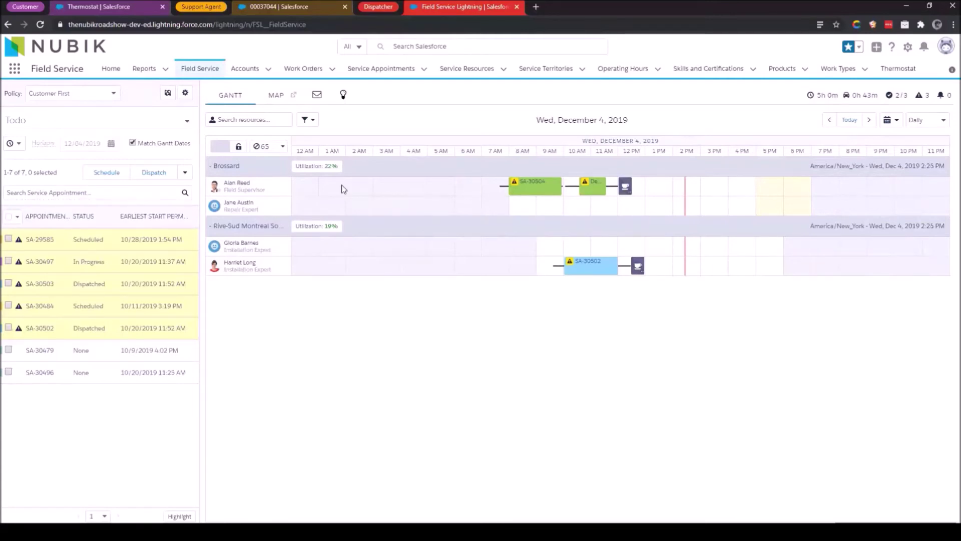
Leave SA-30496 collapsed with the December 4 Brossard and Rive-Sud Gantt fully visible.
mouse_move(508, 198)
mouse_move(819, 102)
mouse_move(559, 272)
mouse_move(571, 196)
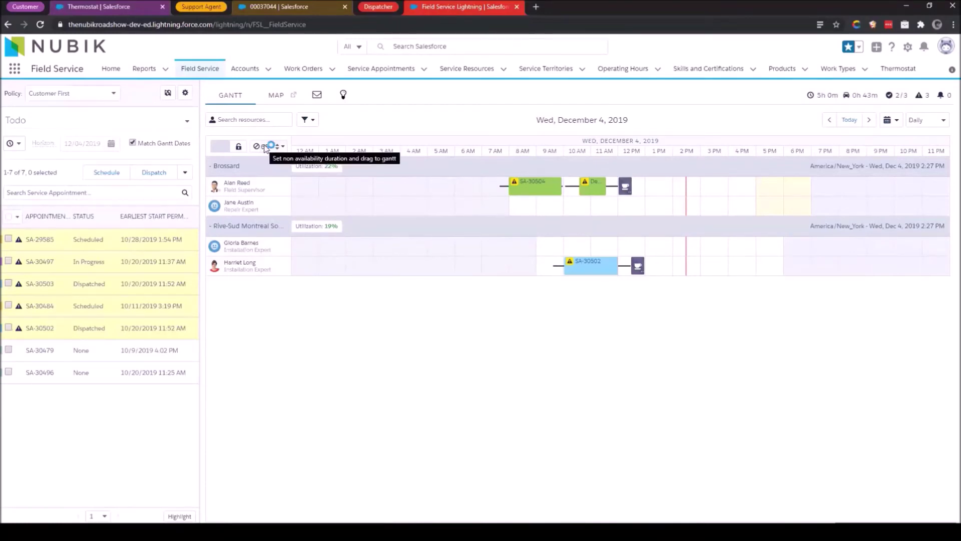
left_click_drag(264, 146, 643, 249)
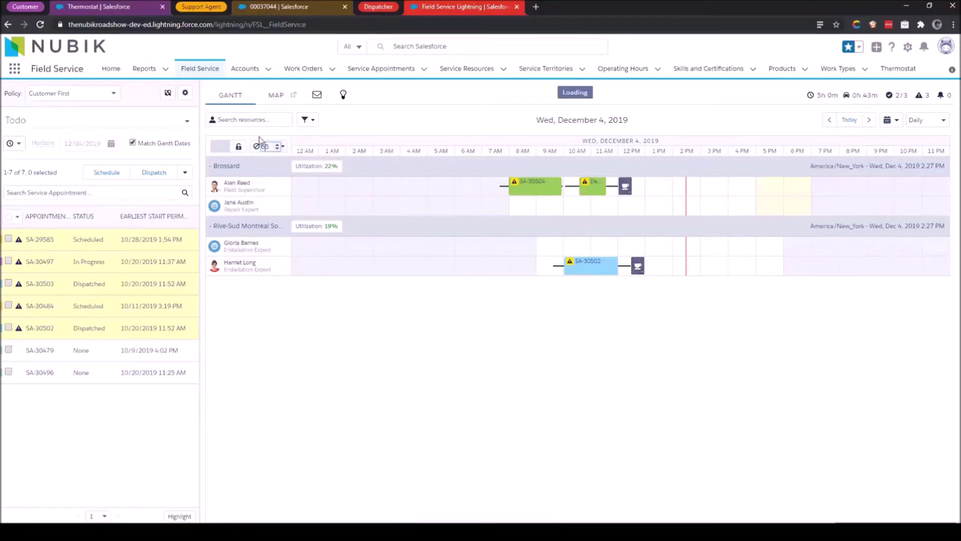
left_click_drag(261, 146, 665, 262)
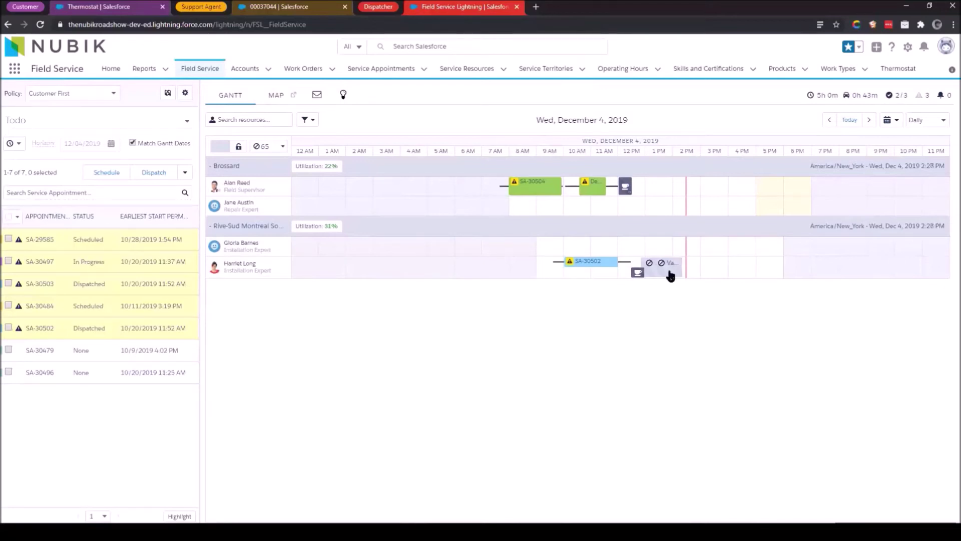
mouse_move(669, 273)
left_click(871, 121)
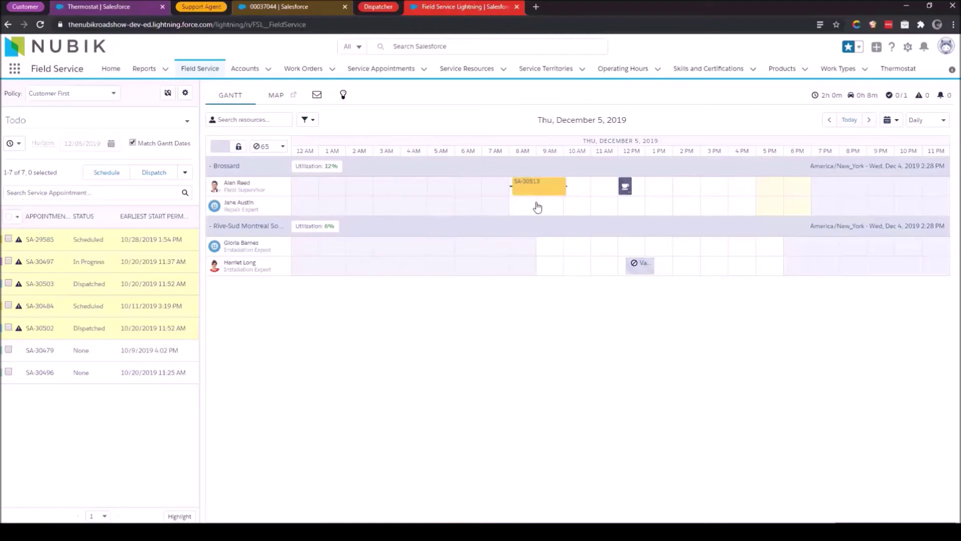
mouse_move(537, 207)
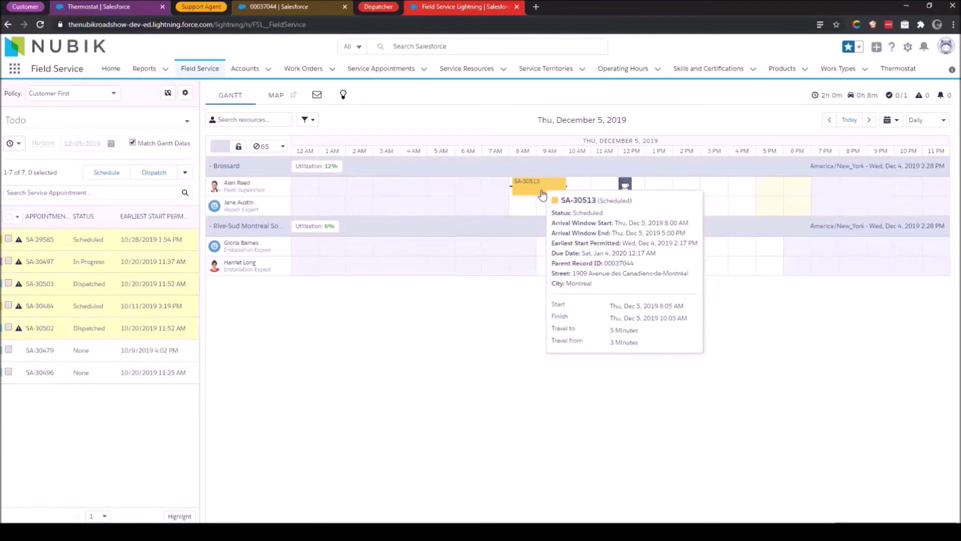
left_click_drag(543, 194, 345, 187)
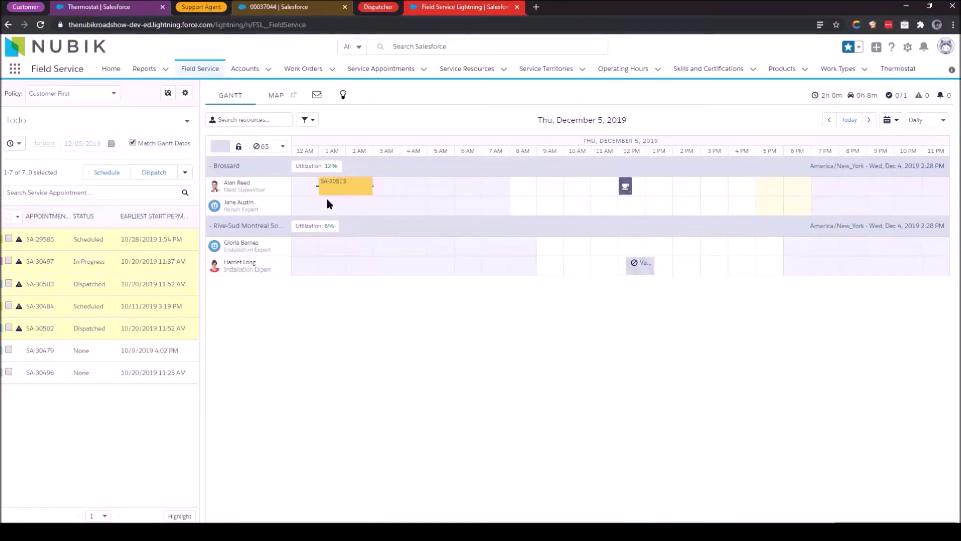
mouse_move(351, 193)
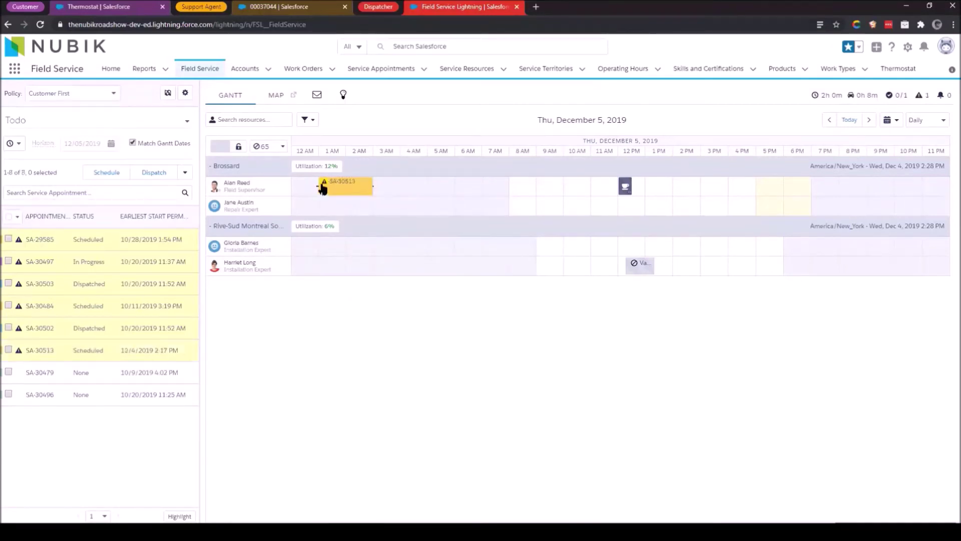
mouse_move(323, 188)
left_click_drag(352, 187, 383, 195)
right_click(384, 192)
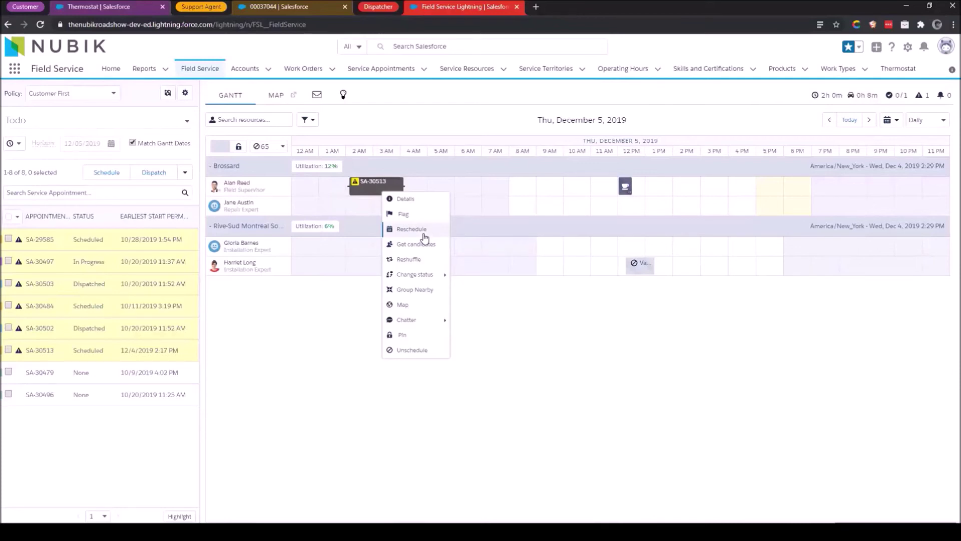
Auto-reschedule SA-30513 so it returns to 8:05–10:05 AM on December 5.
left_click(411, 229)
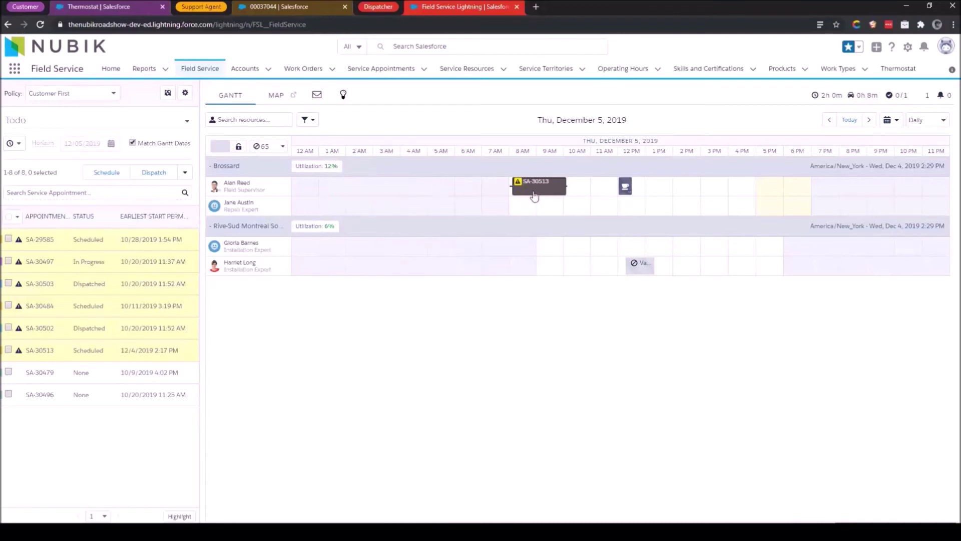
mouse_move(534, 194)
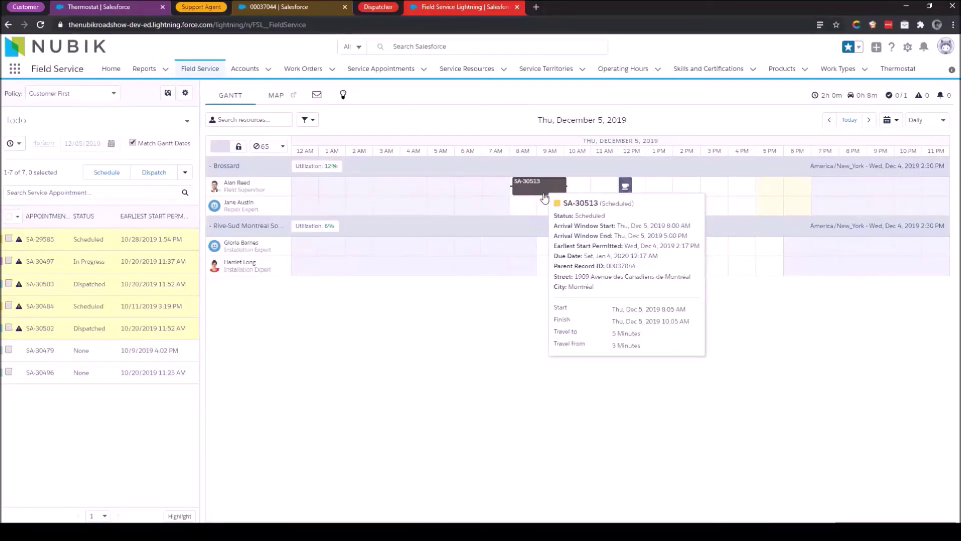
Change SA-30513's status to Dispatched and select its bar on the Gantt.
right_click(544, 199)
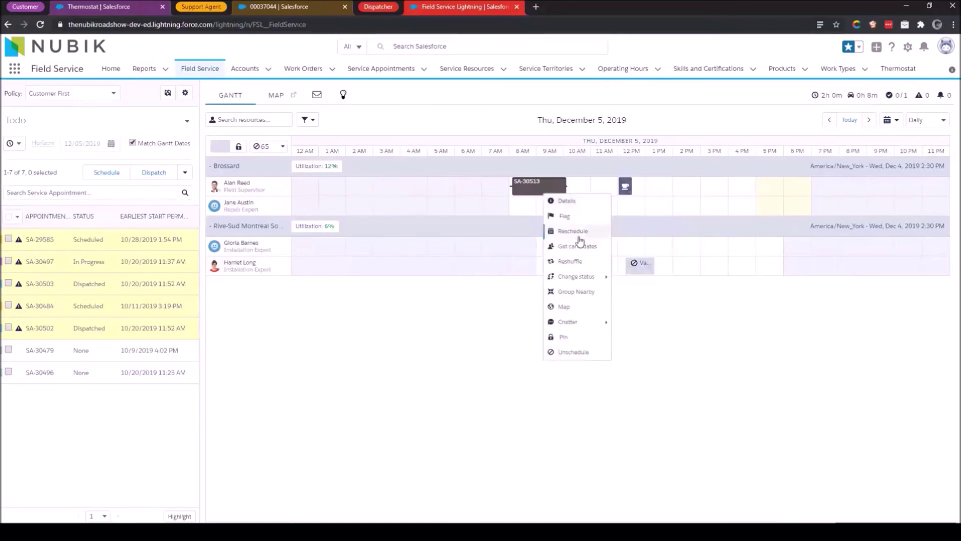
mouse_move(595, 277)
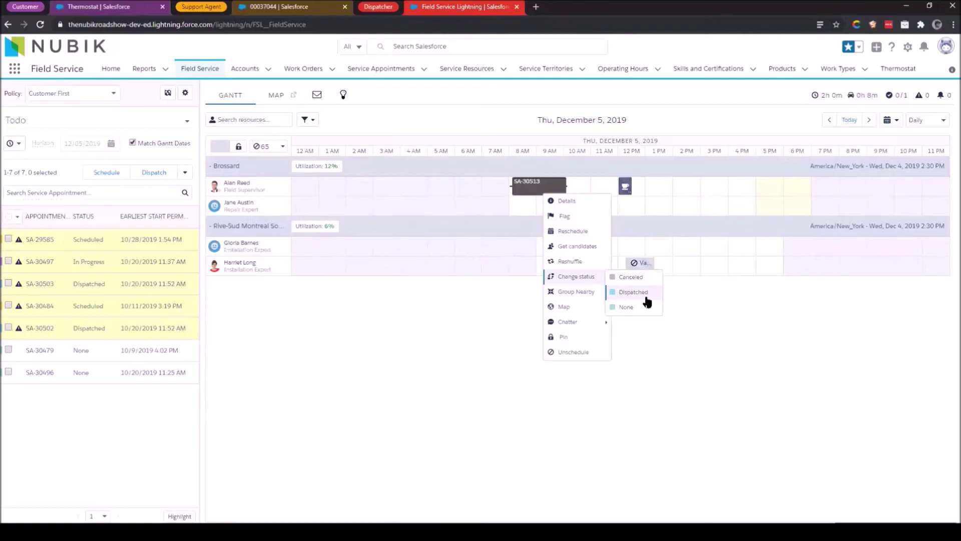
left_click(634, 293)
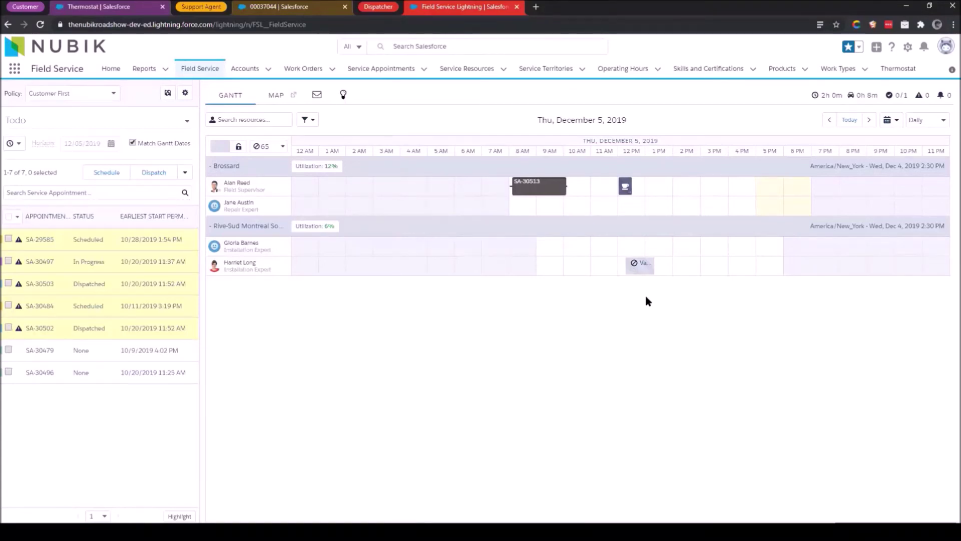
left_click(542, 195)
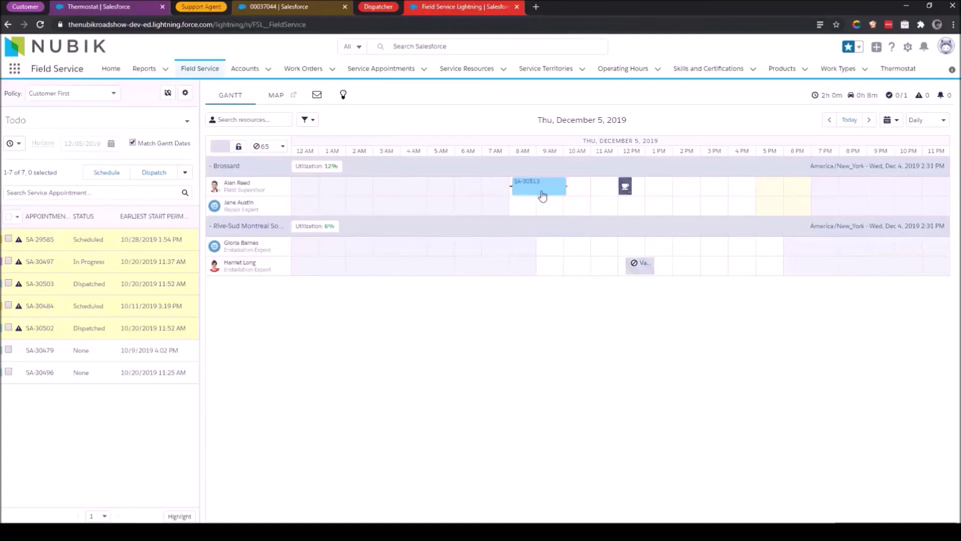
mouse_move(531, 197)
key("alt+Tab")
key("alt+Tab")
key("alt+Tab")
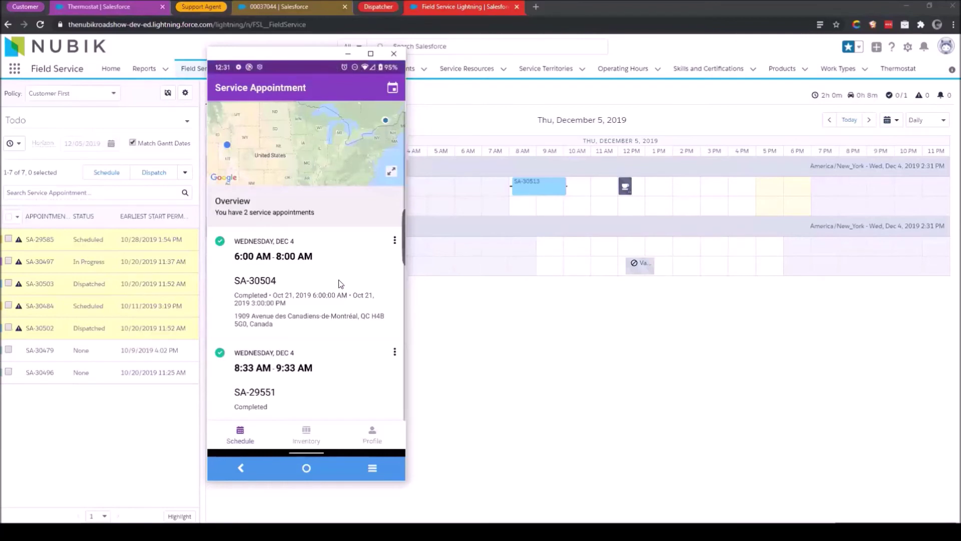
Browse the Wed, Dec 4 map view, flipping between the SA-30504 and SA-29551 cards.
scroll(341, 284, "up", 1)
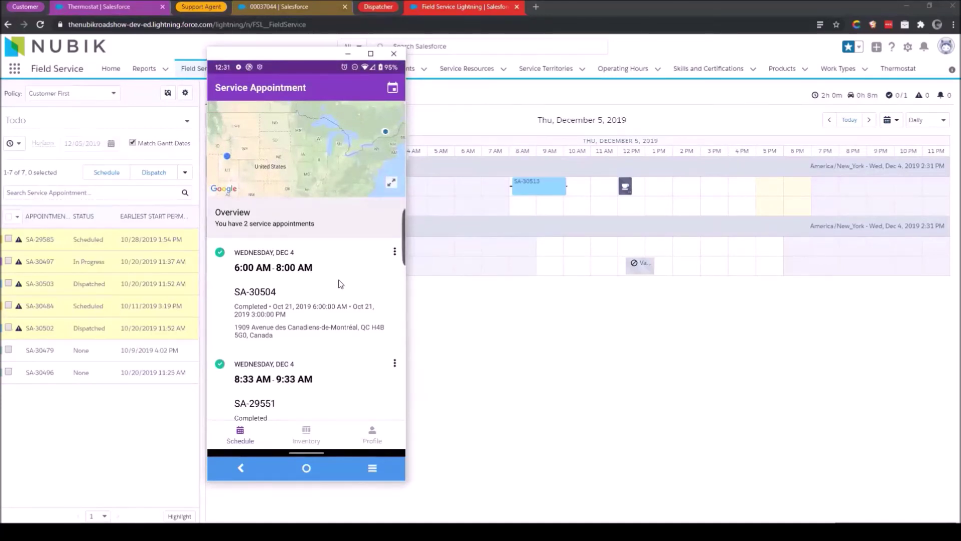
left_click(340, 284)
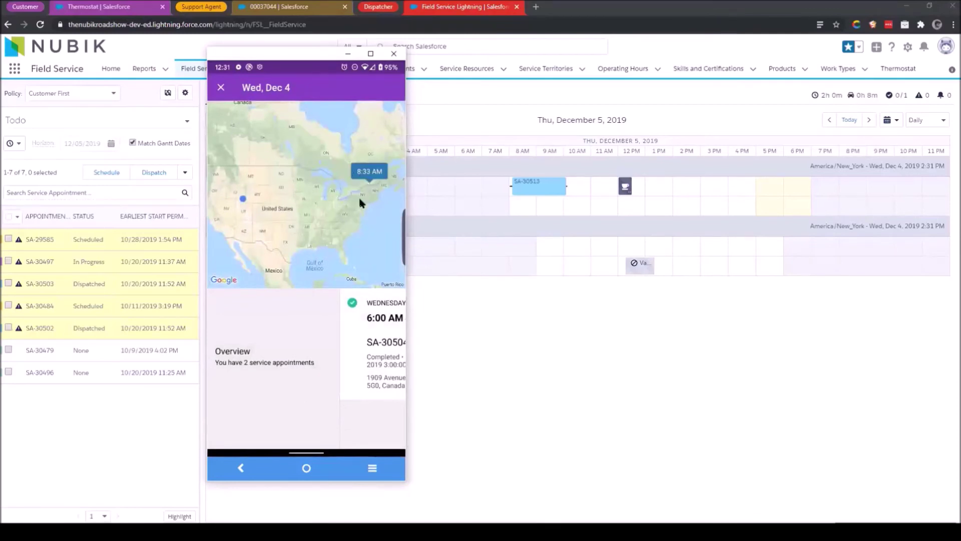
scroll(359, 203, "up", 3)
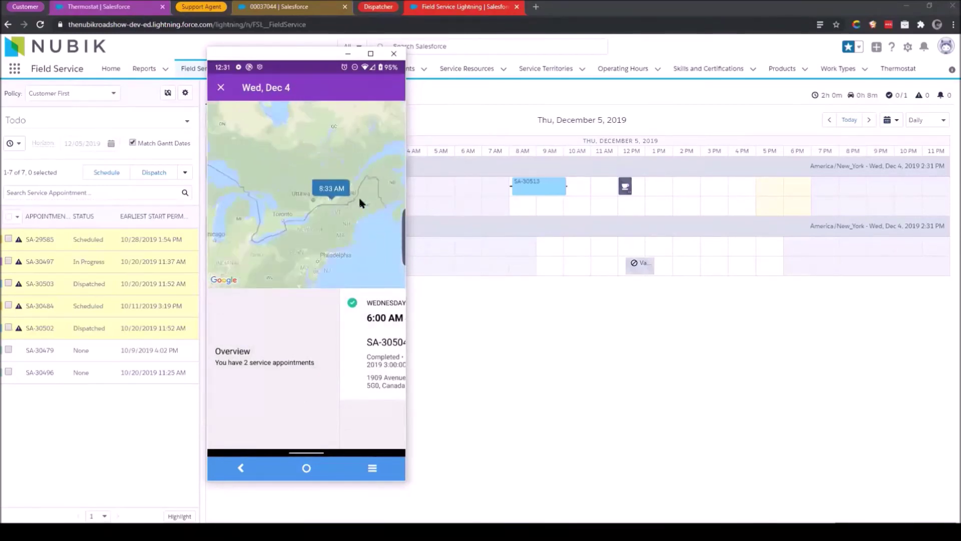
scroll(359, 202, "up", 3)
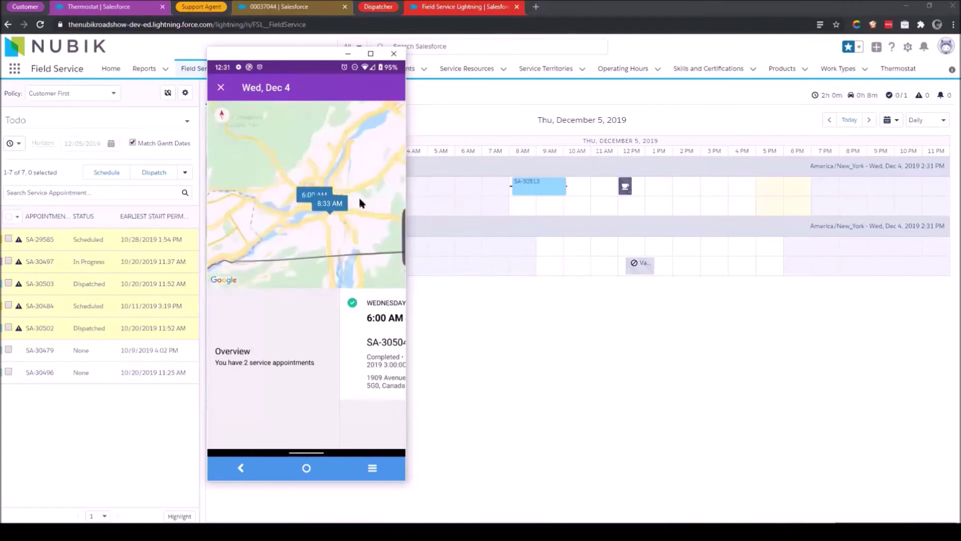
scroll(360, 202, "up", 3)
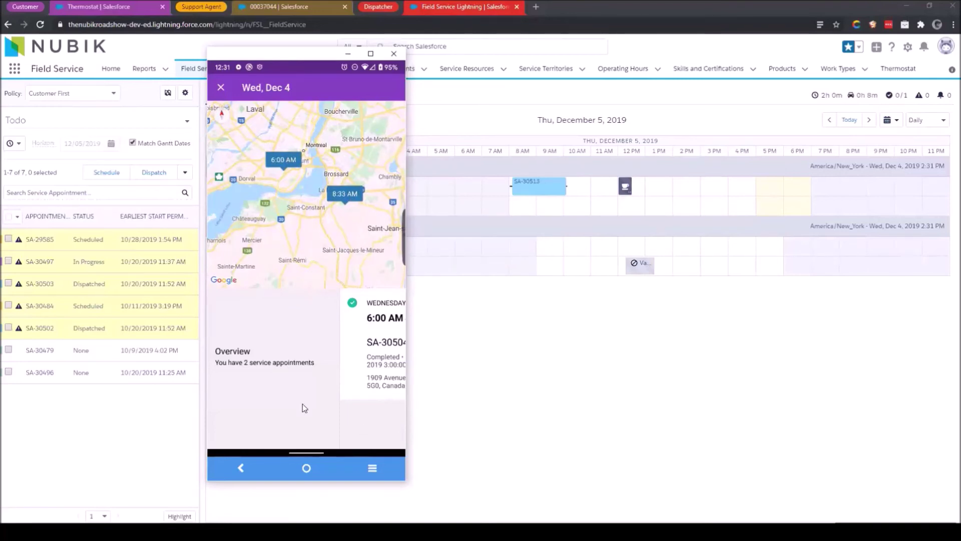
left_click_drag(302, 403, 211, 400)
left_click_drag(395, 418, 327, 420)
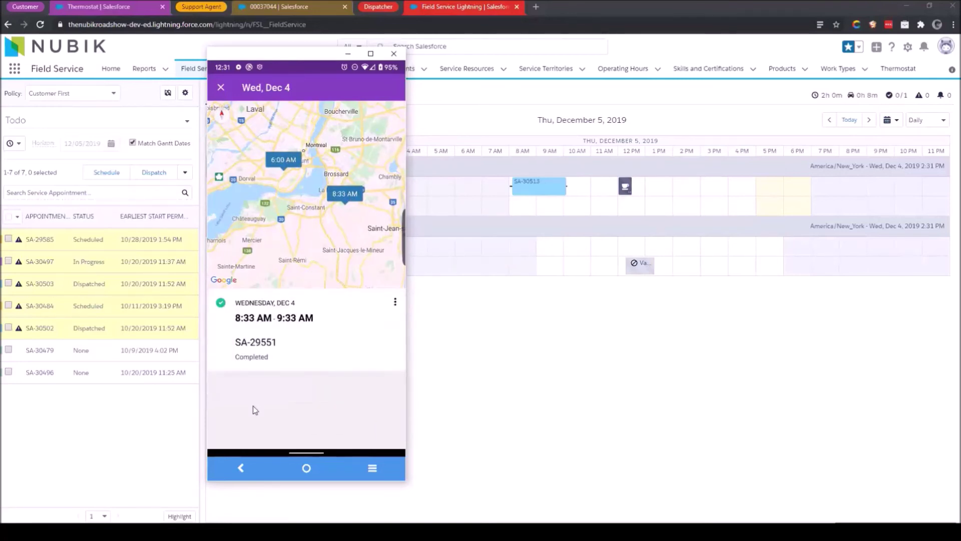
left_click_drag(253, 408, 310, 406)
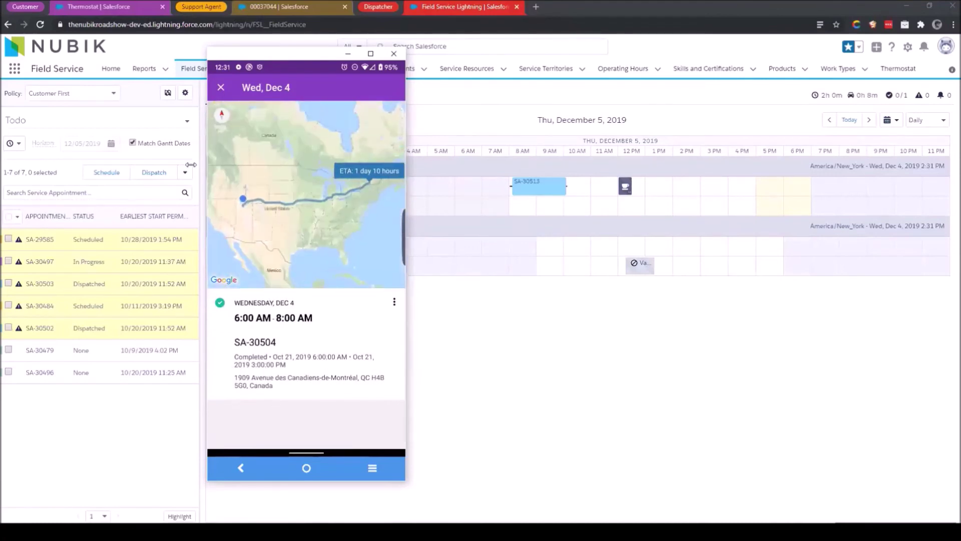
left_click(220, 87)
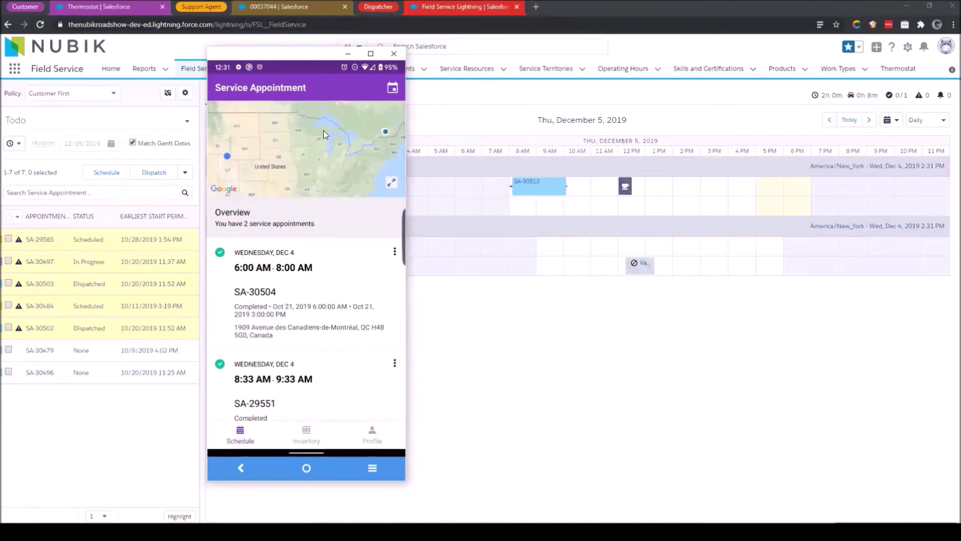
Switch to December 5 and call the contact from SA-30513's actions menu.
left_click(390, 90)
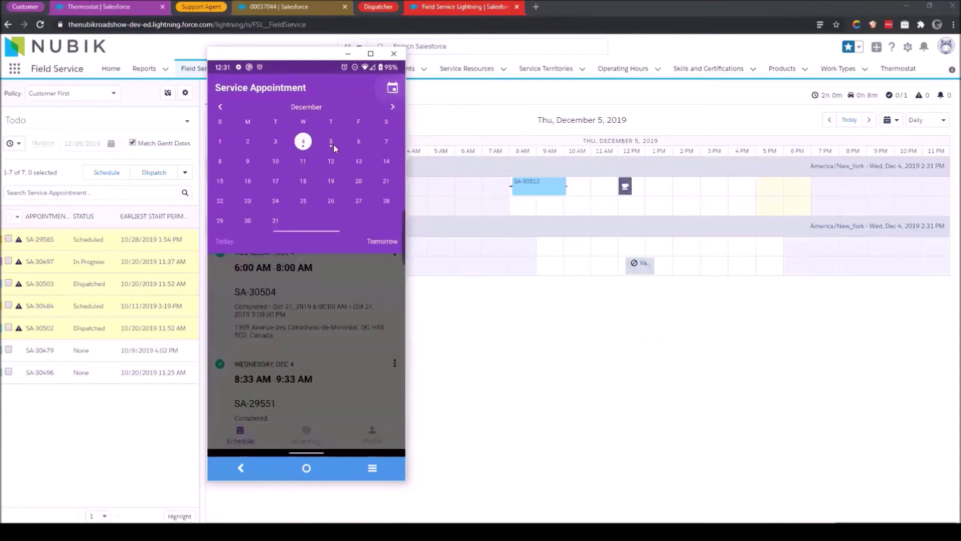
left_click(325, 141)
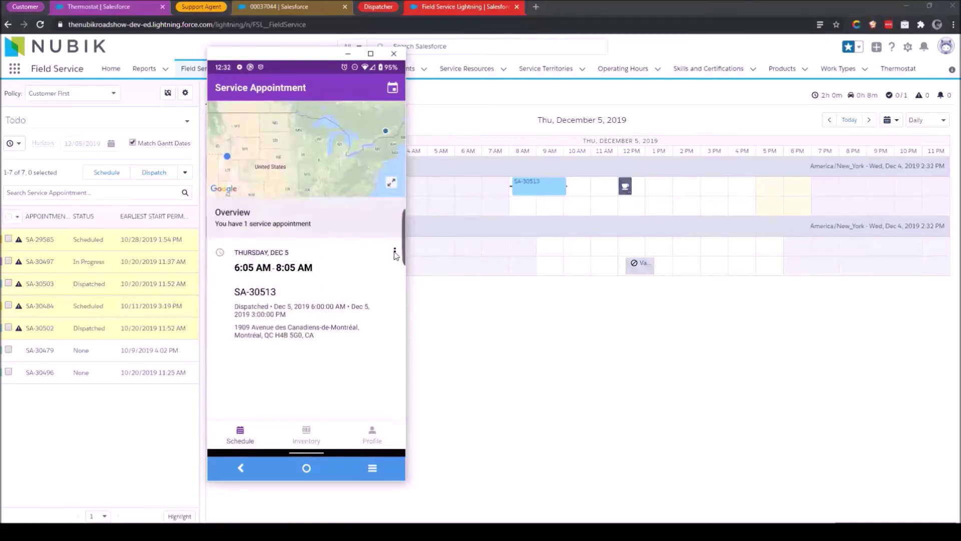
left_click(395, 252)
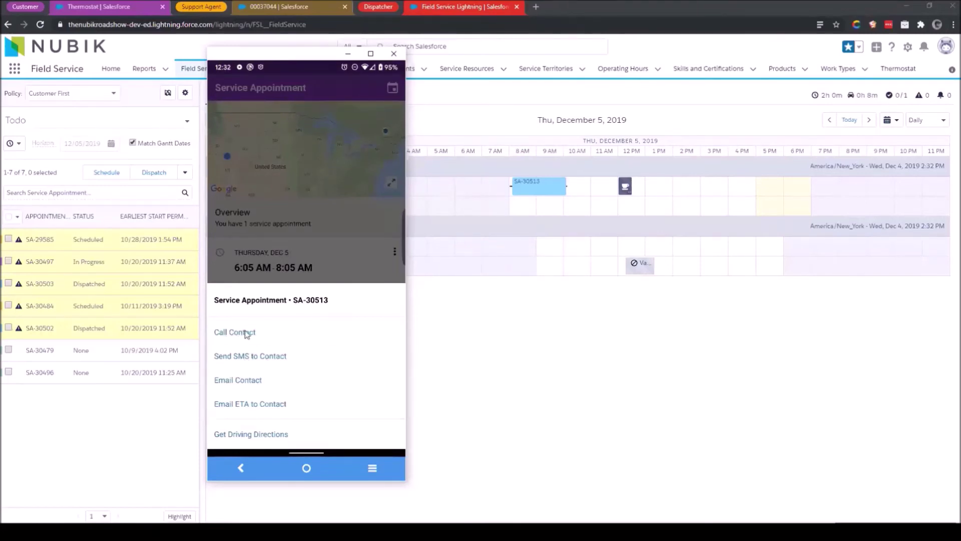
left_click(243, 333)
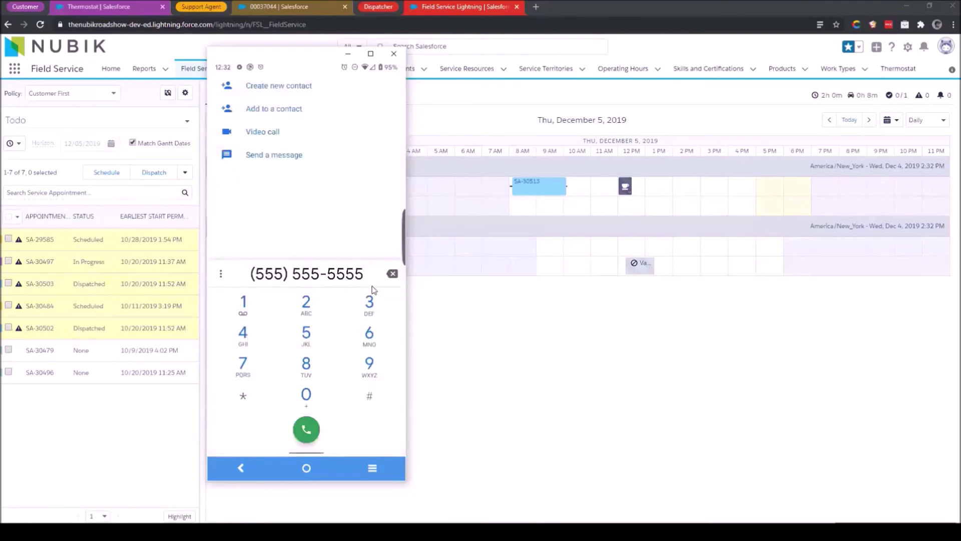
Return to the Field Service app and get driving directions to SA-30513 in Maps.
left_click(373, 471)
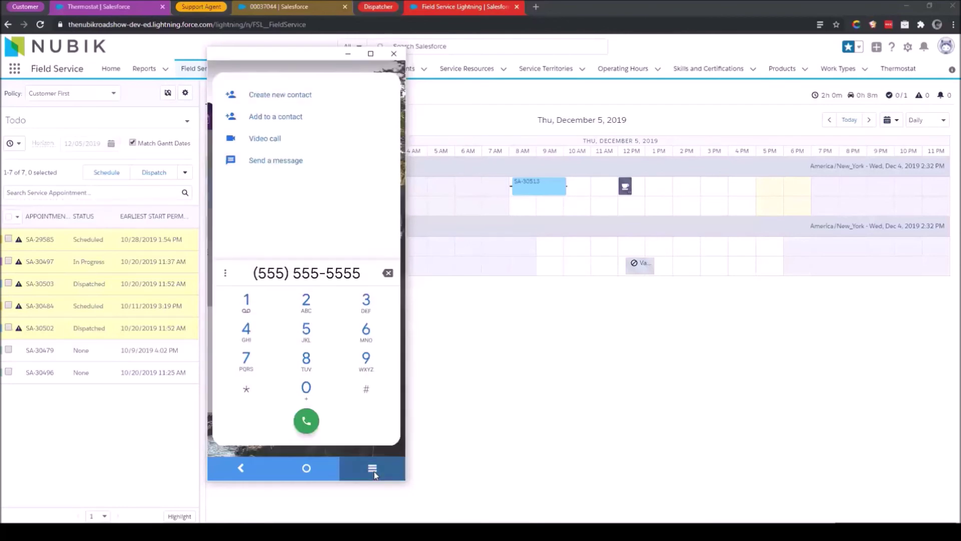
left_click(221, 253)
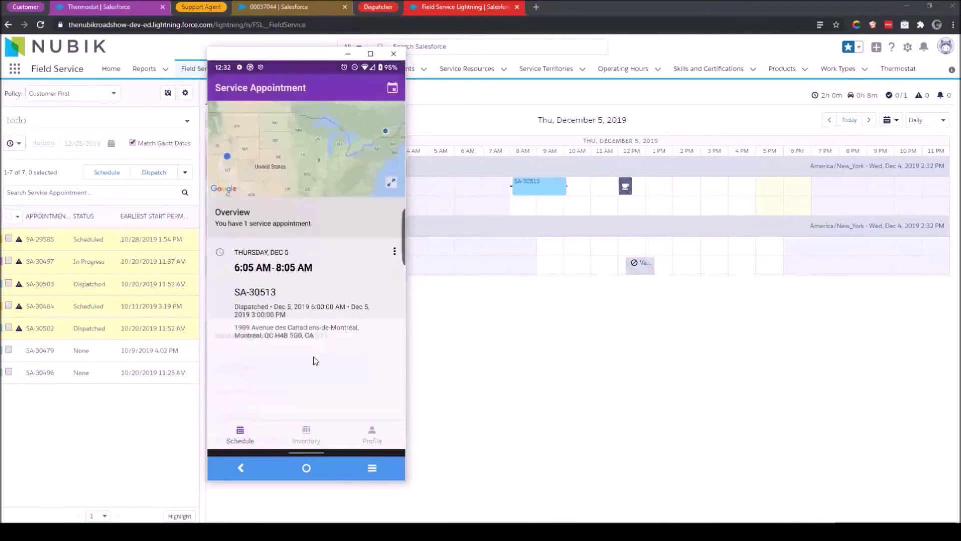
left_click(395, 252)
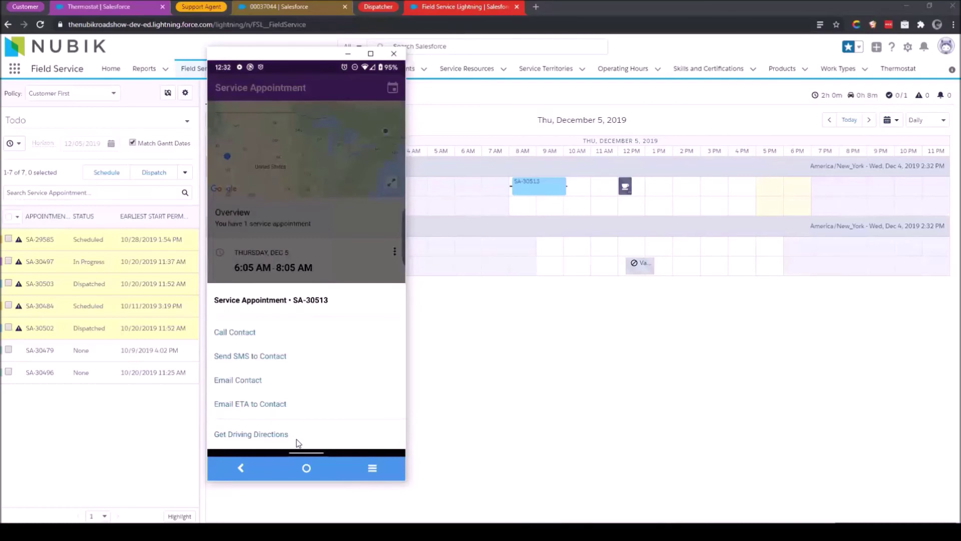
left_click(292, 436)
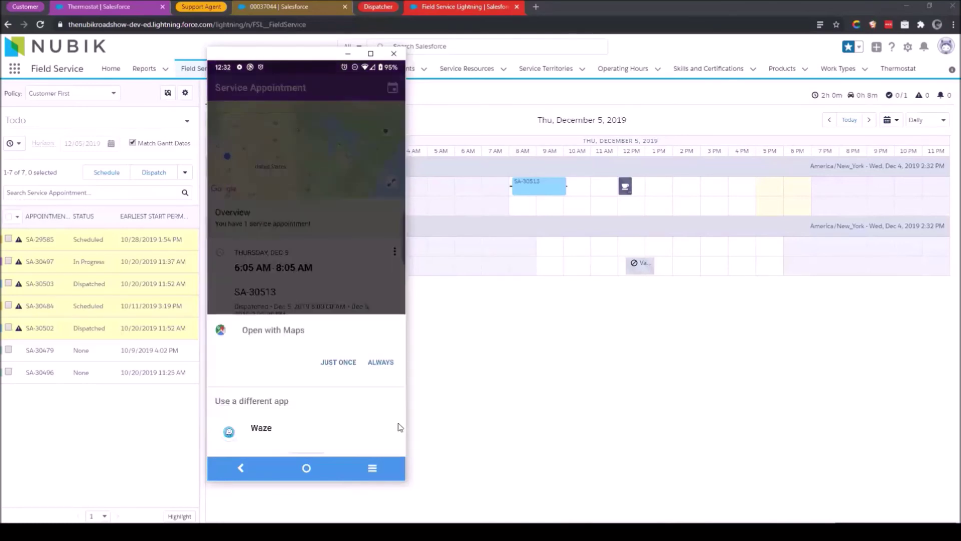
left_click(338, 361)
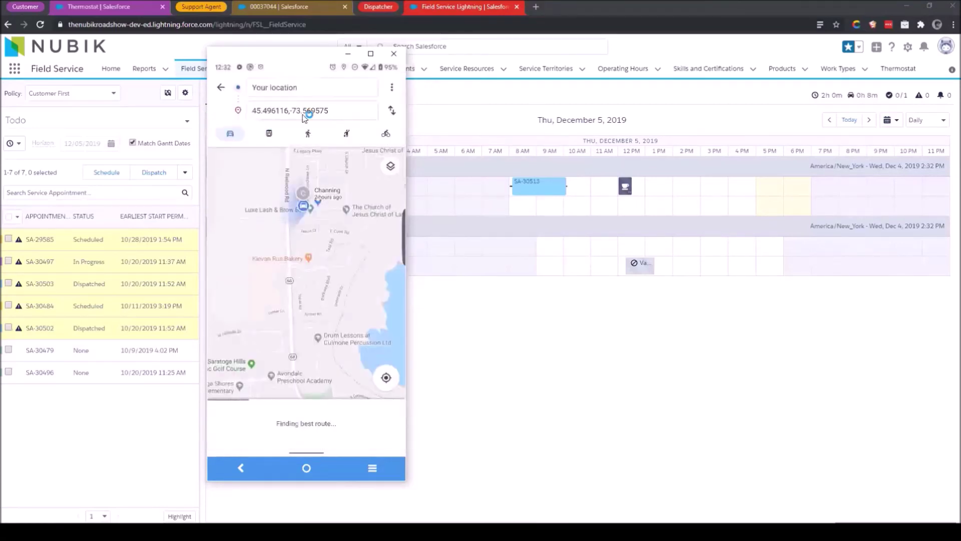
Start and exit Google Maps navigation to Centre Bell, then switch back to Field Service.
left_click(227, 431)
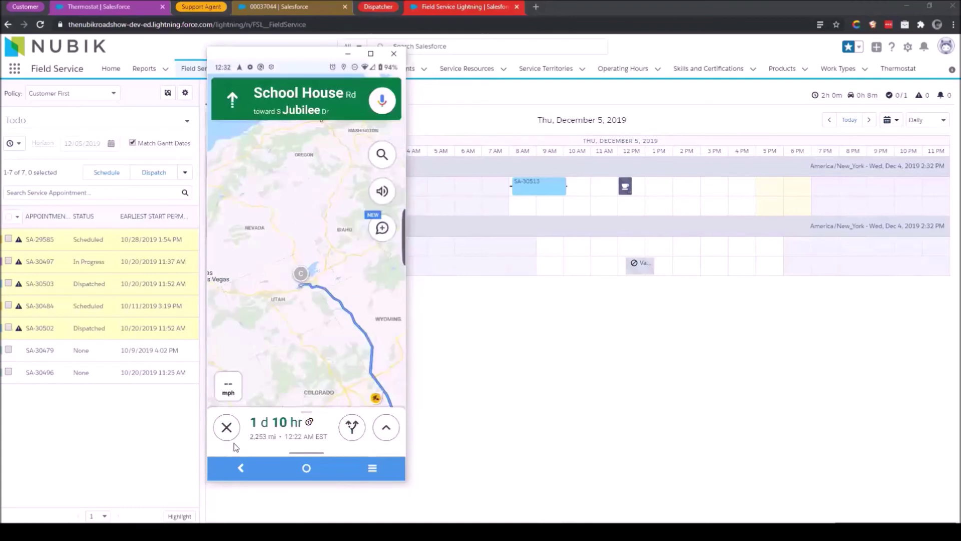
left_click(227, 430)
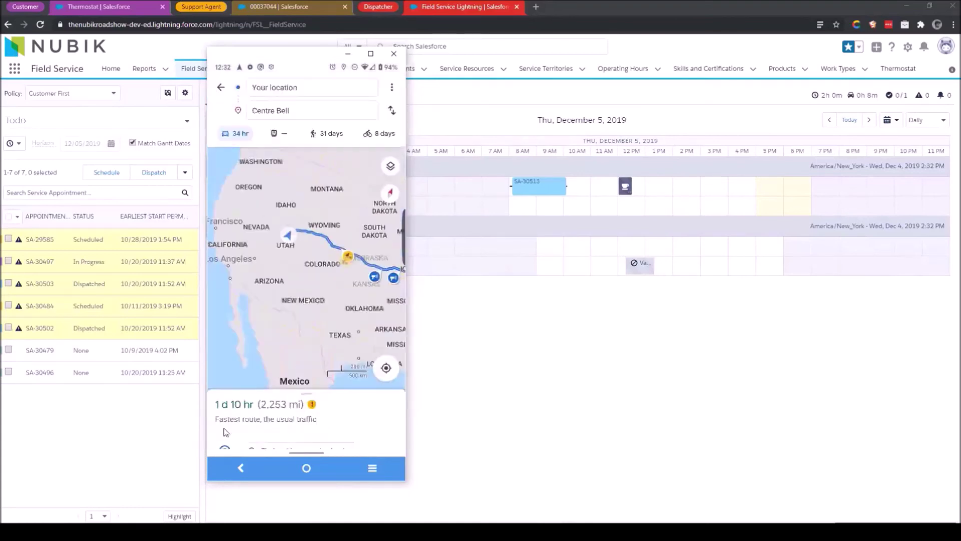
left_click(373, 466)
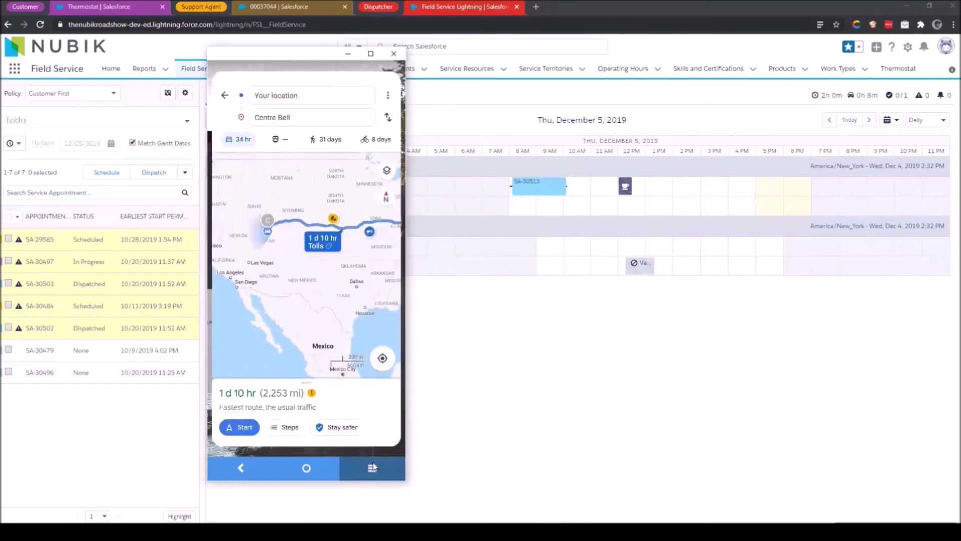
scroll(226, 256, "up", 2)
left_click(227, 256)
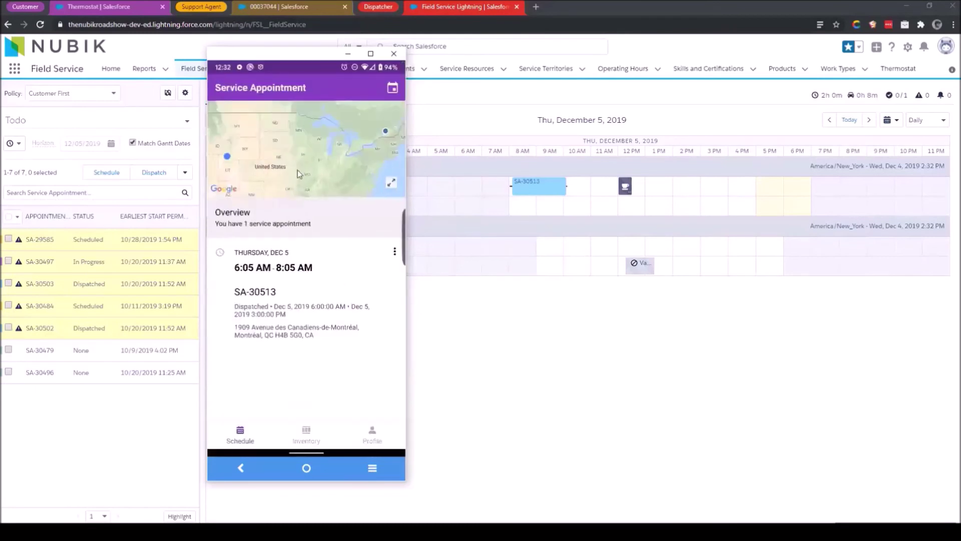
Draft the 'Your Upcoming Service Appointment' email giving the 1 day 10 hours ETA, then return.
left_click(395, 252)
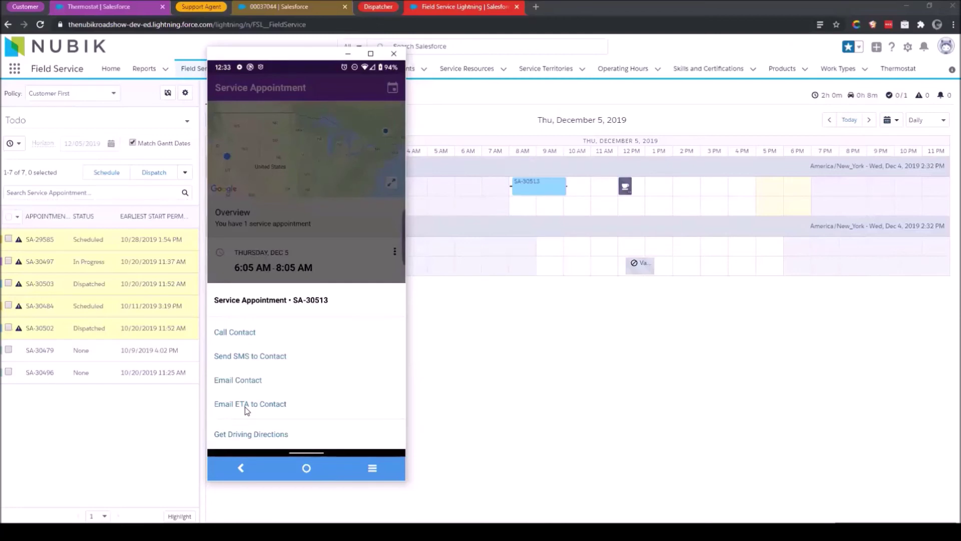
left_click(250, 404)
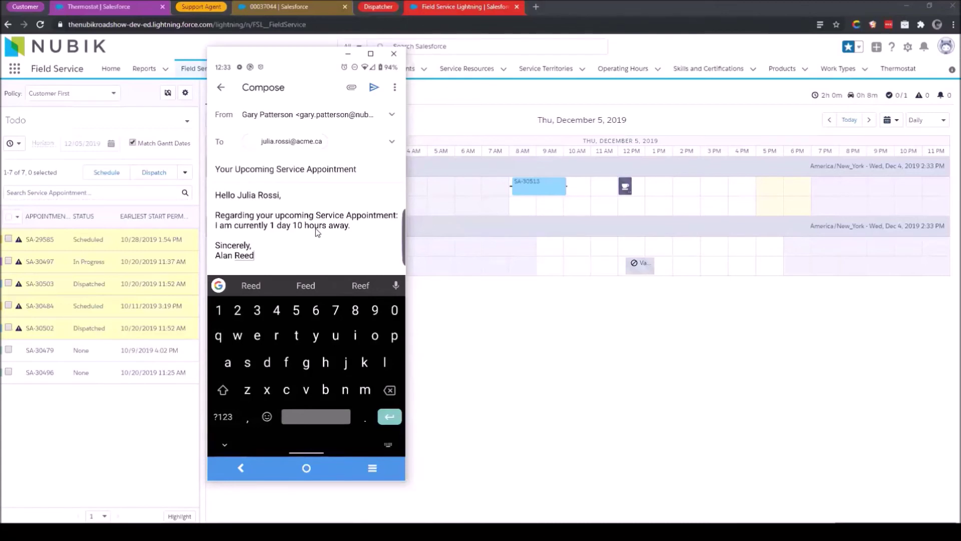
left_click(222, 89)
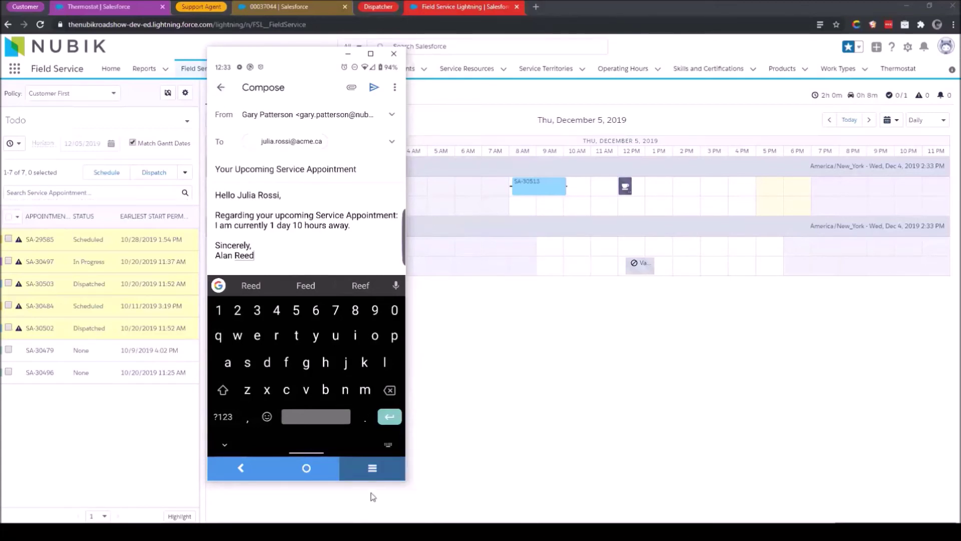
left_click(383, 470)
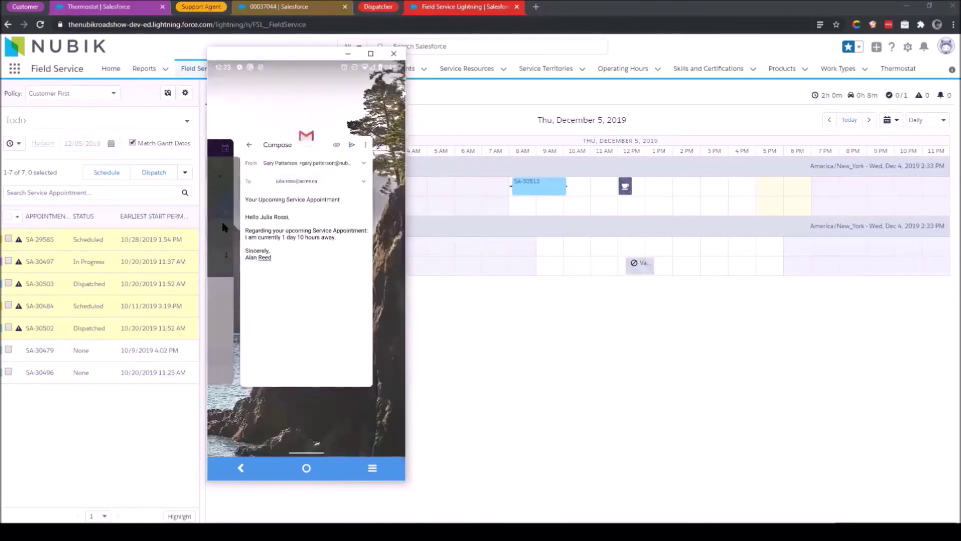
left_click(222, 224)
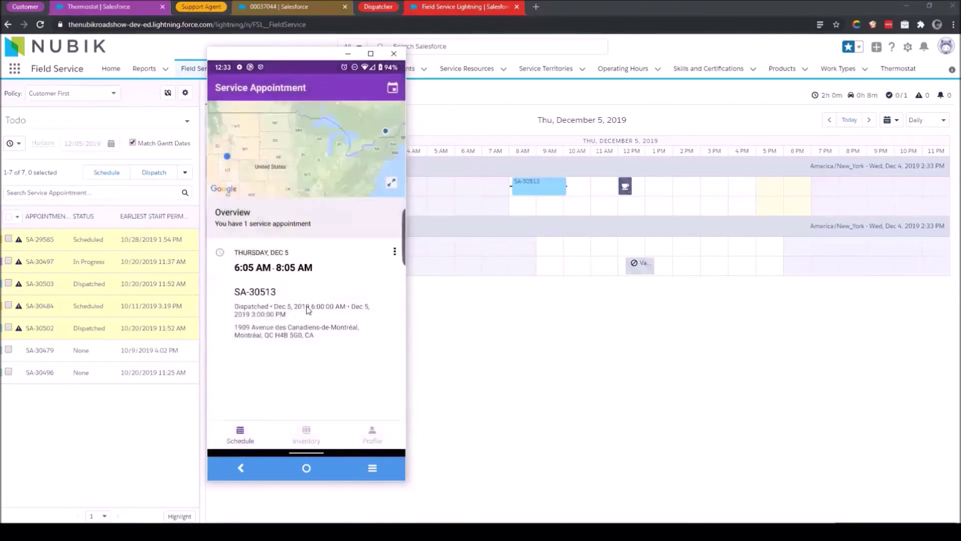
Open work order 00037044 from SA-30513 and scroll through its Overview.
left_click(307, 307)
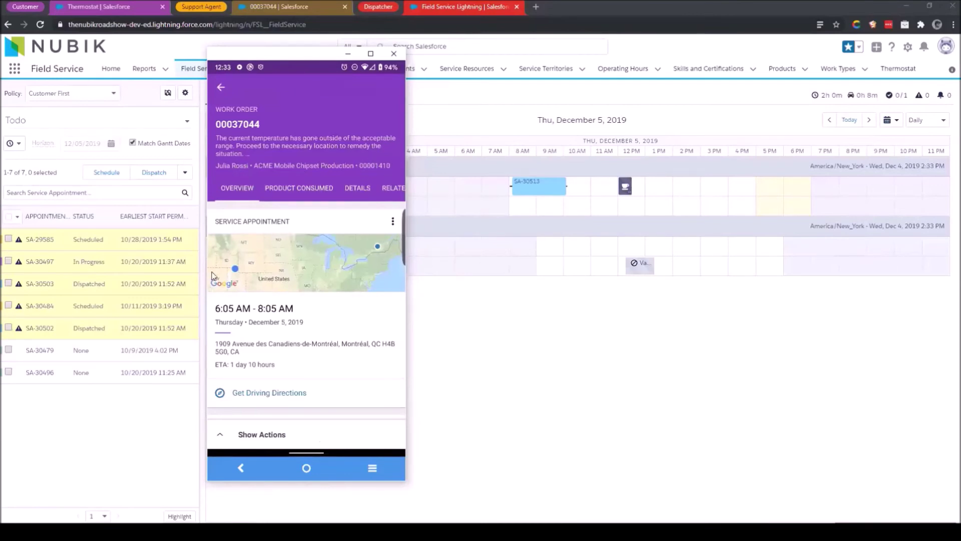
left_click_drag(322, 365, 326, 174)
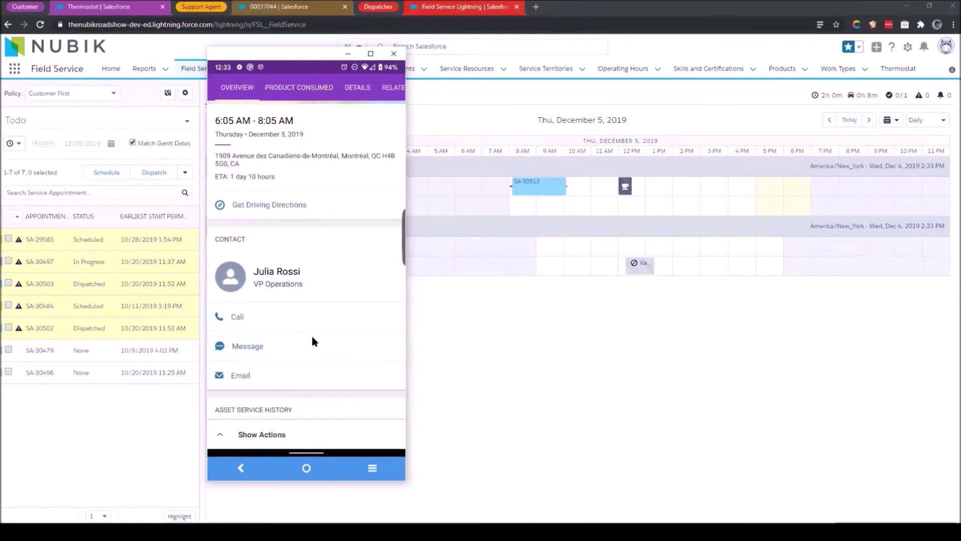
scroll(311, 334, "down", 4)
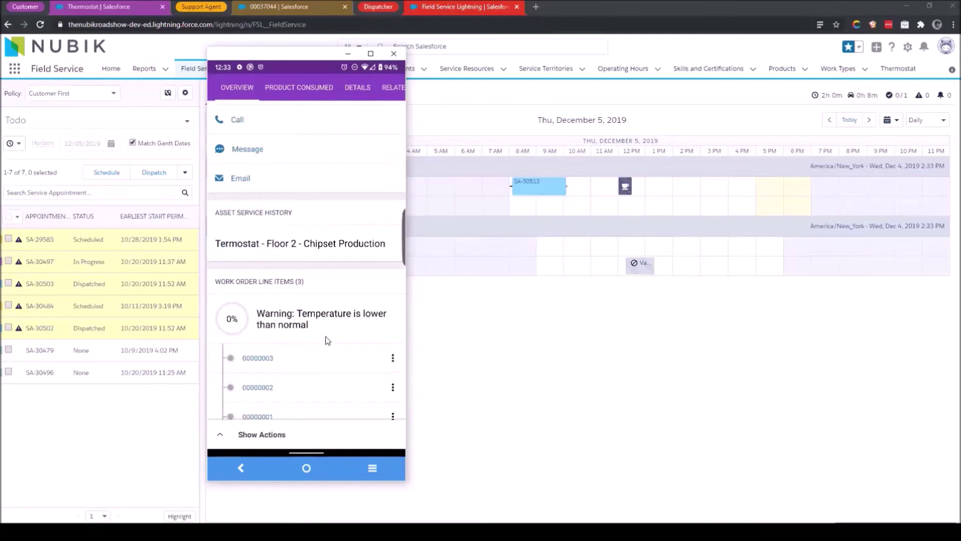
scroll(328, 340, "down", 2)
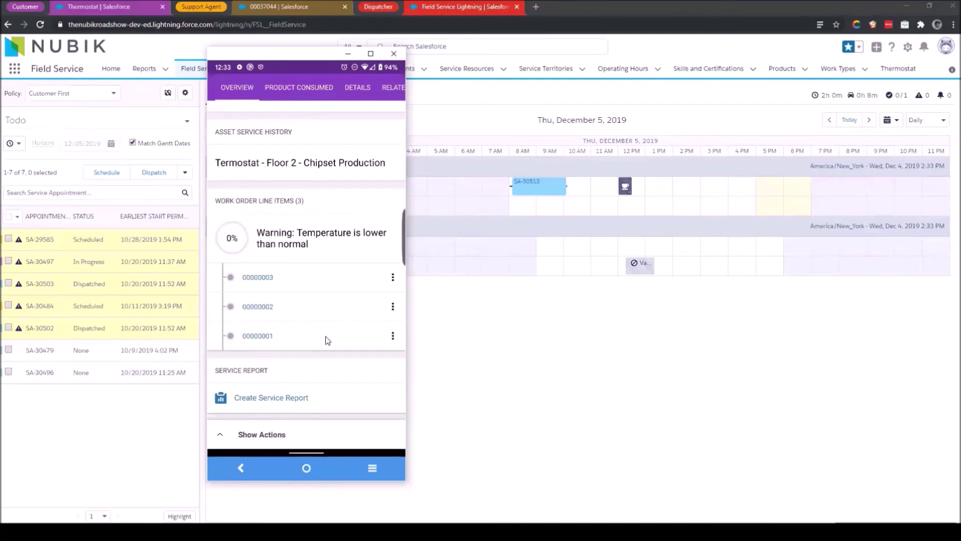
scroll(300, 308, "up", 3)
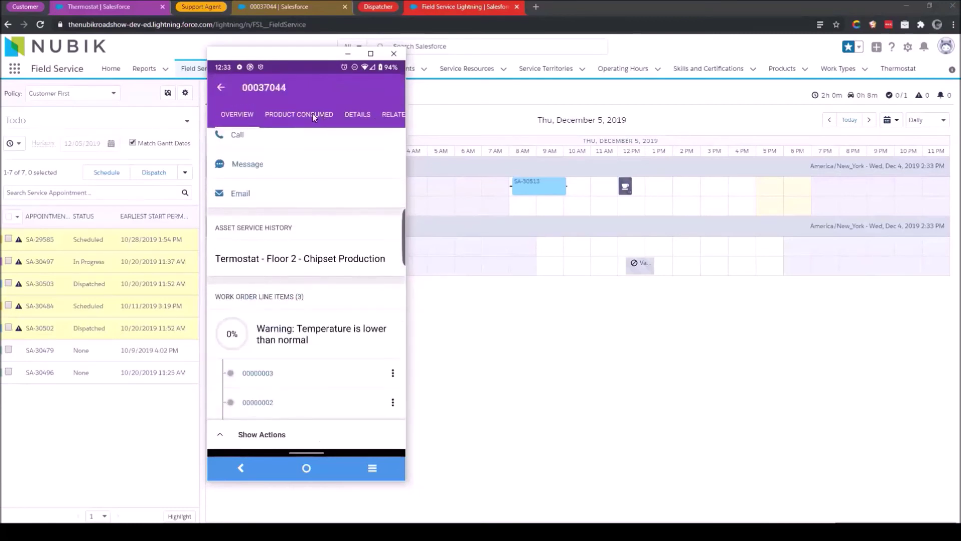
Check the work order's Product Consumed and Details tabs, then go back to Overview.
left_click(313, 117)
left_click(357, 115)
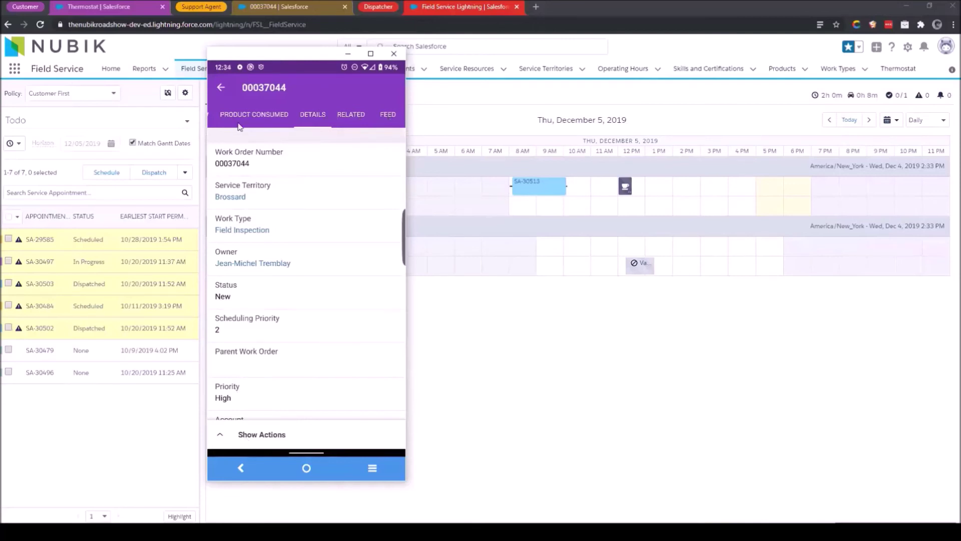
scroll(329, 112, "left", 2)
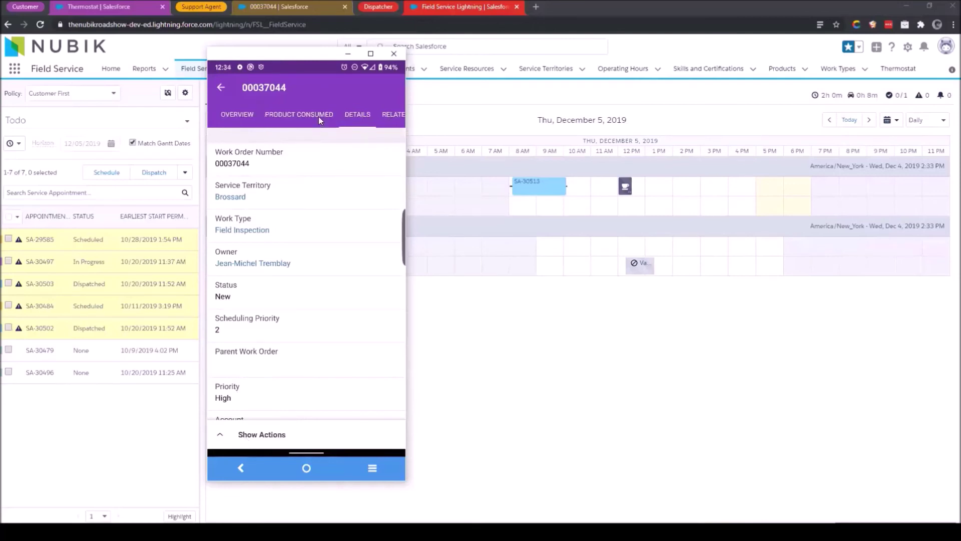
left_click(247, 114)
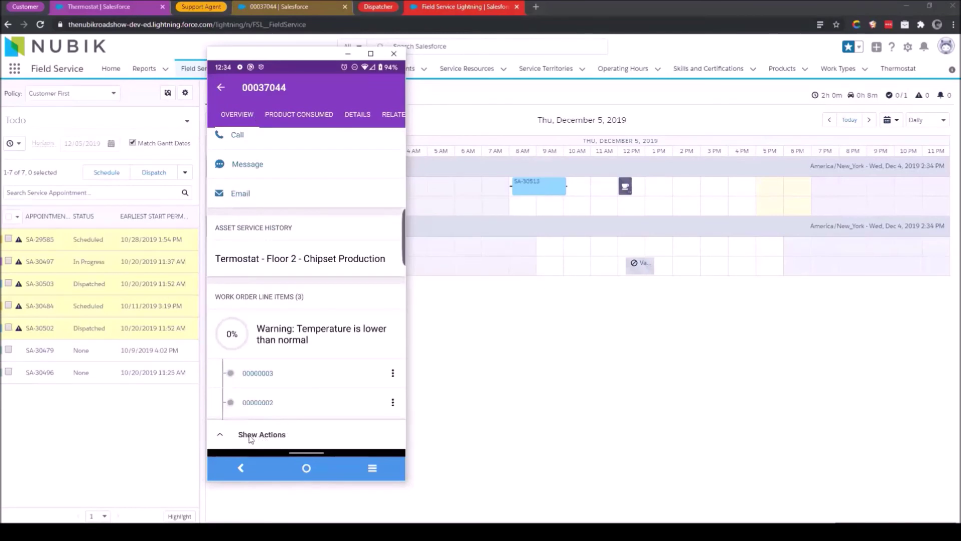
Use Update Status to move appointment SA-30513 from Dispatched to In Progress.
left_click(249, 435)
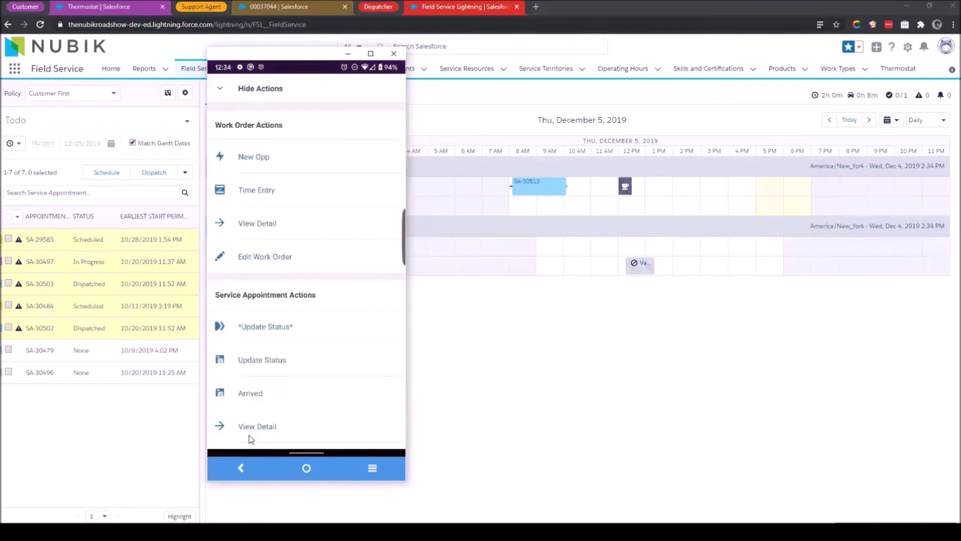
left_click(261, 325)
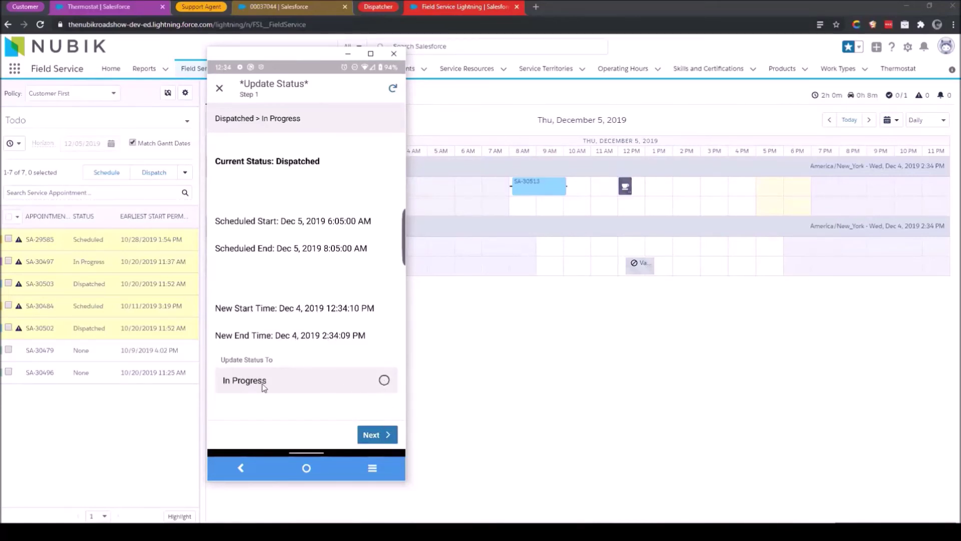
left_click(384, 438)
left_click(382, 434)
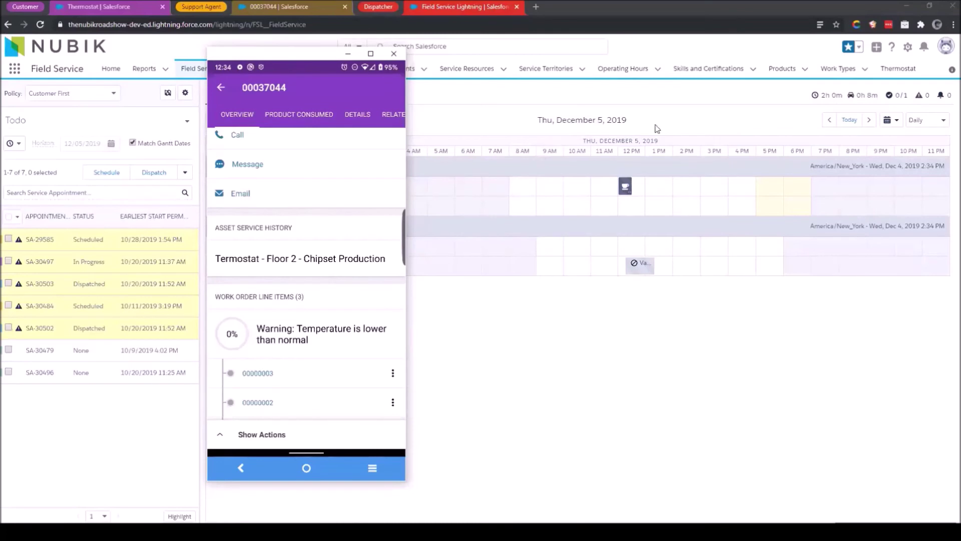
Jump the dispatcher Gantt to Wednesday, December 4 and check SA-30513 shows In Progress.
left_click(850, 120)
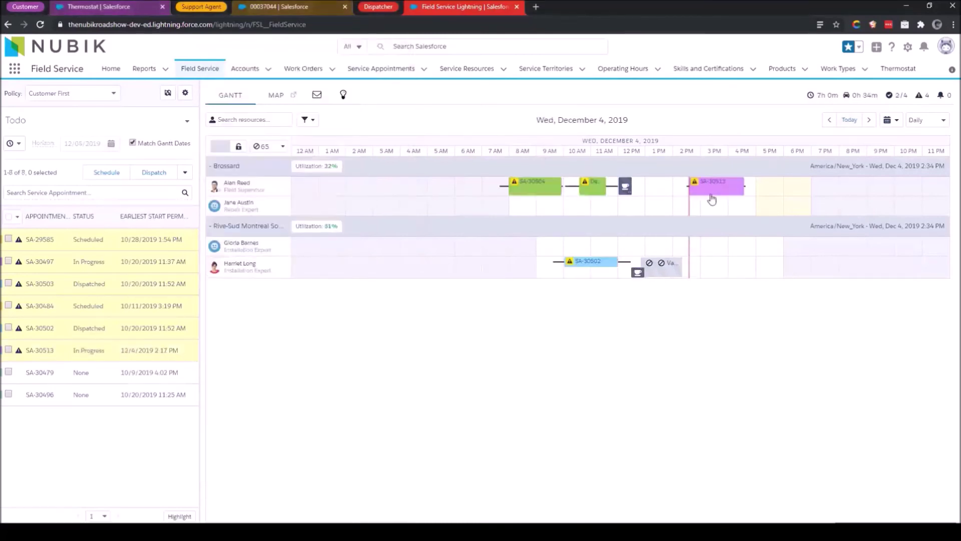
mouse_move(712, 190)
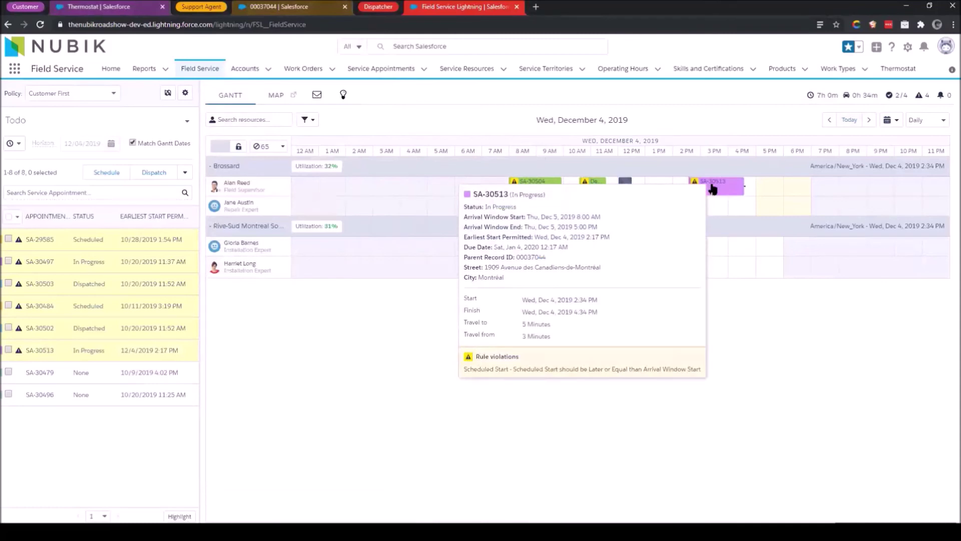
key("alt+Tab")
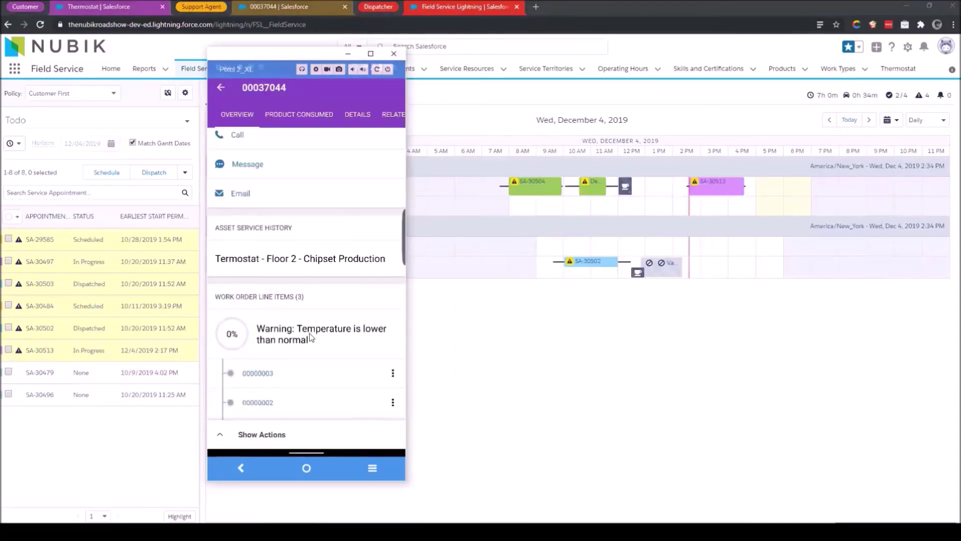
scroll(322, 322, "down", 3)
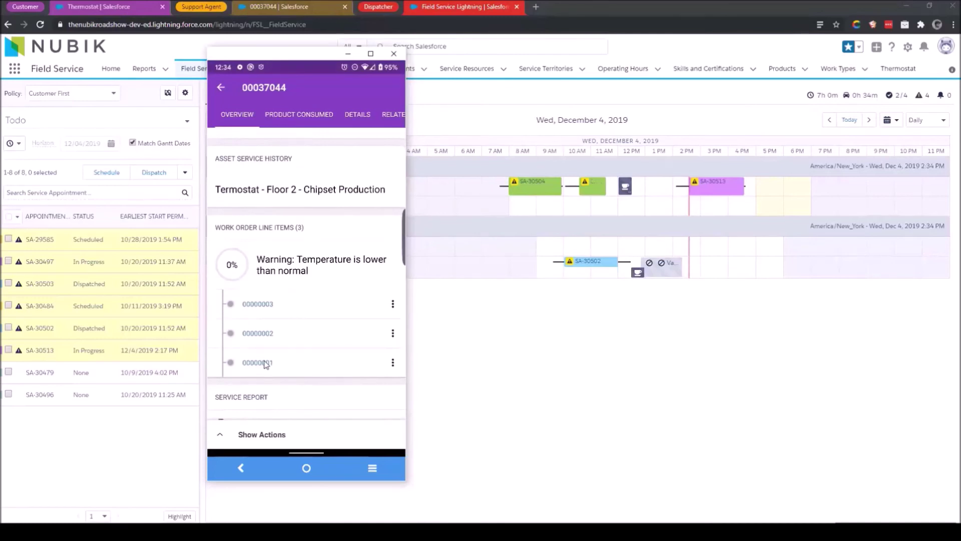
Open line item 00000001, review its Details, and start Add Products Consumed.
left_click(266, 363)
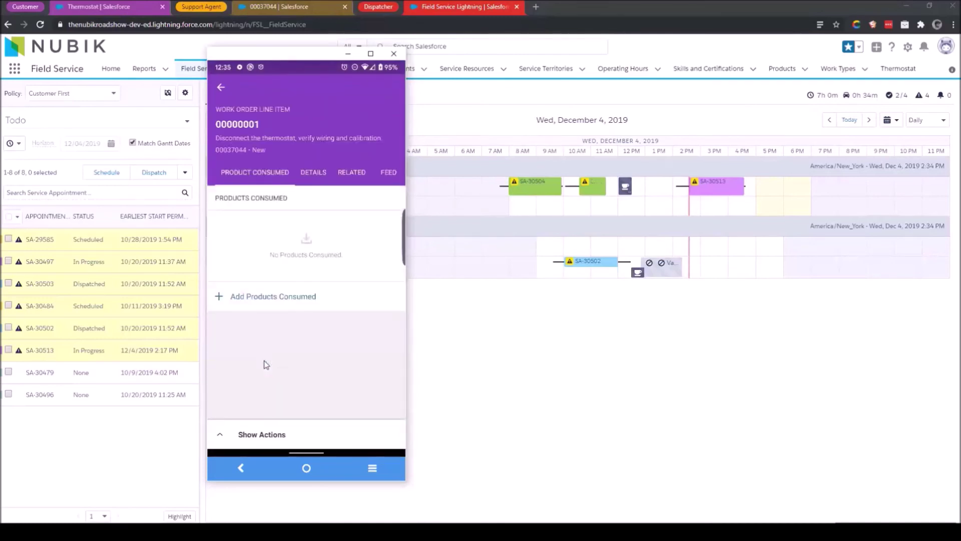
left_click(313, 179)
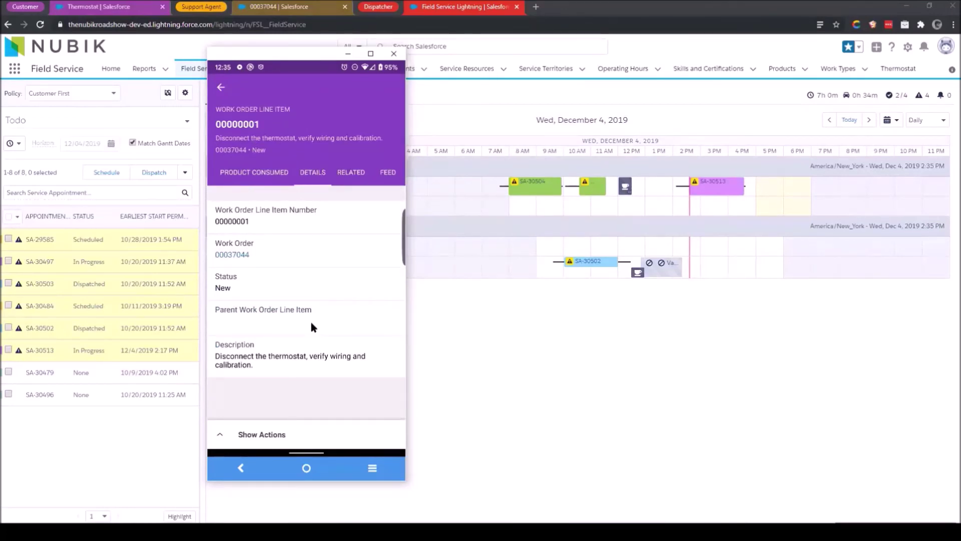
left_click(275, 176)
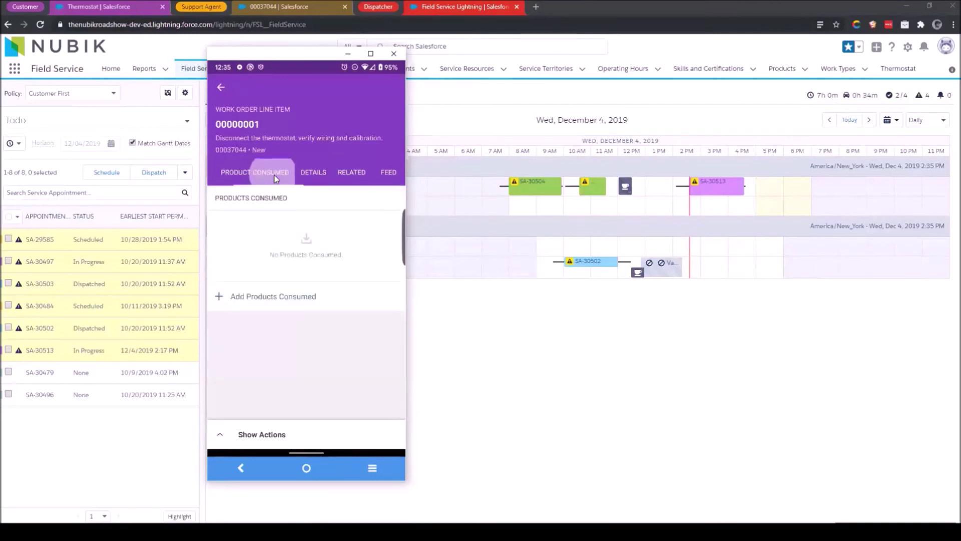
left_click(252, 299)
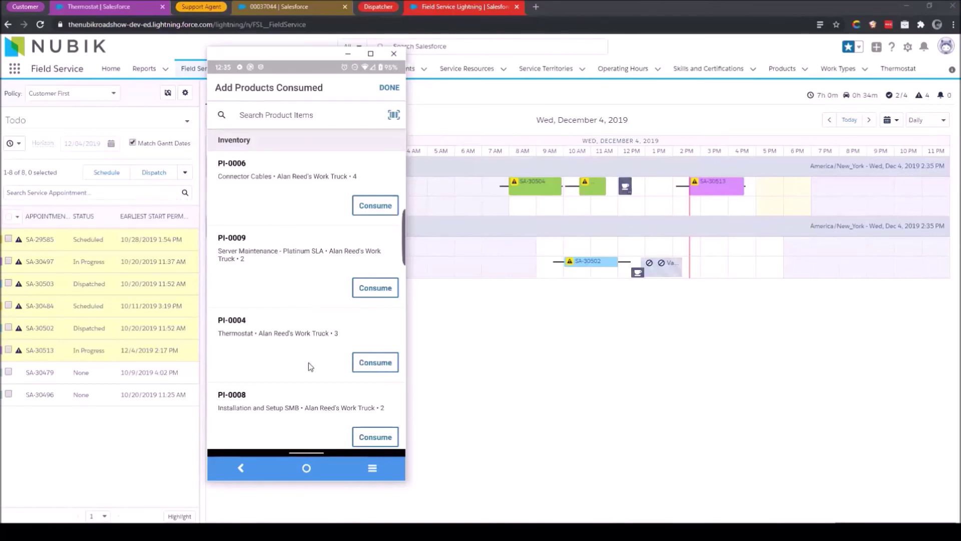
Consume one PI-0004 Thermostat on line item 00000001, creating product consumed PC-026.
scroll(309, 362, "down", 1)
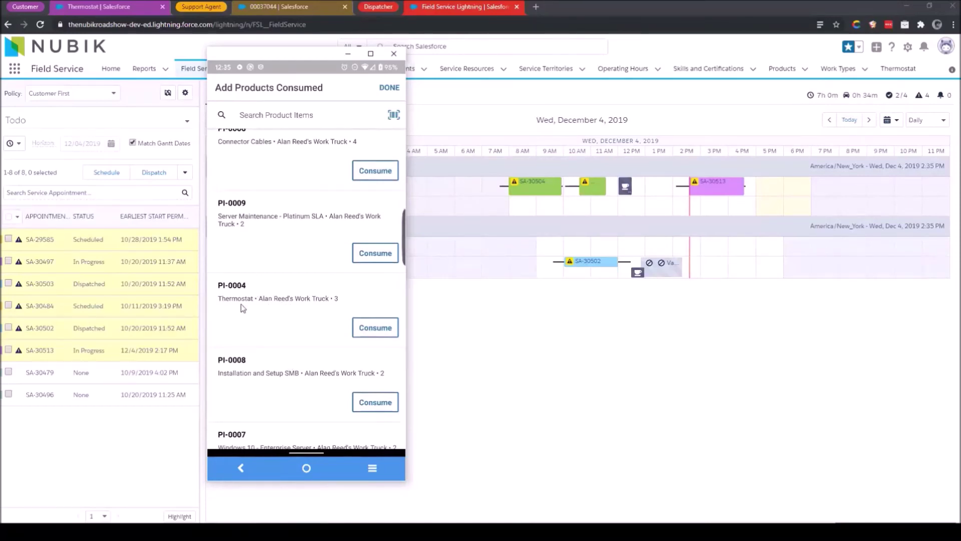
left_click(375, 328)
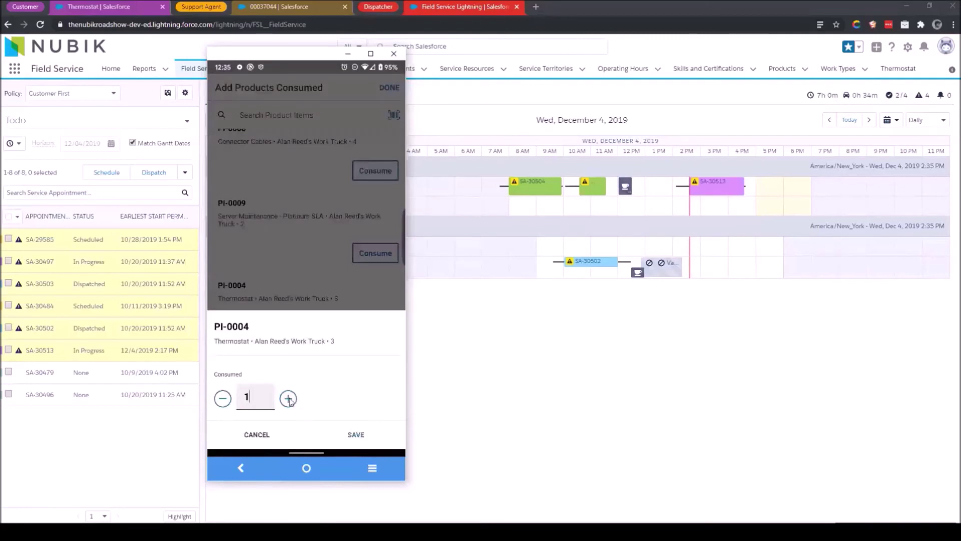
left_click(356, 436)
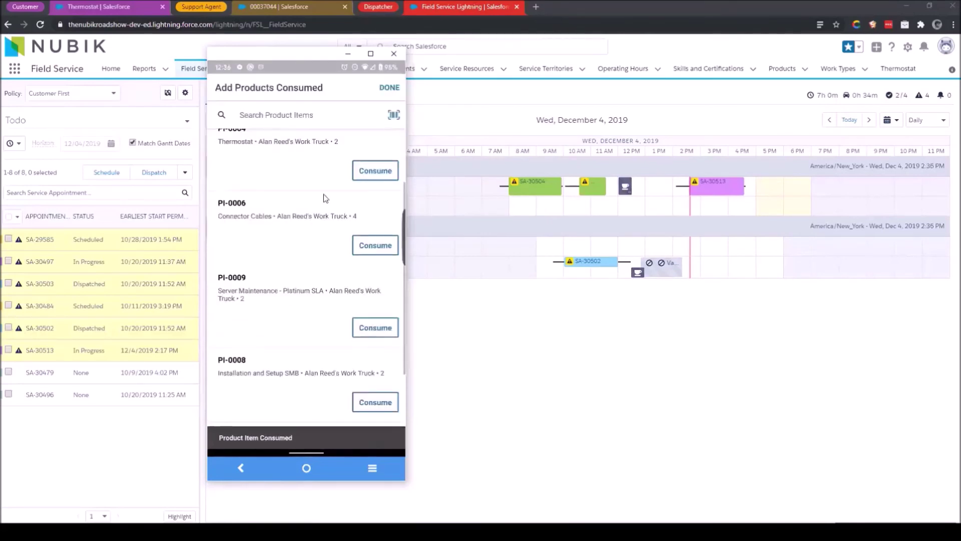
scroll(288, 195, "up", 1)
scroll(288, 196, "up", 1)
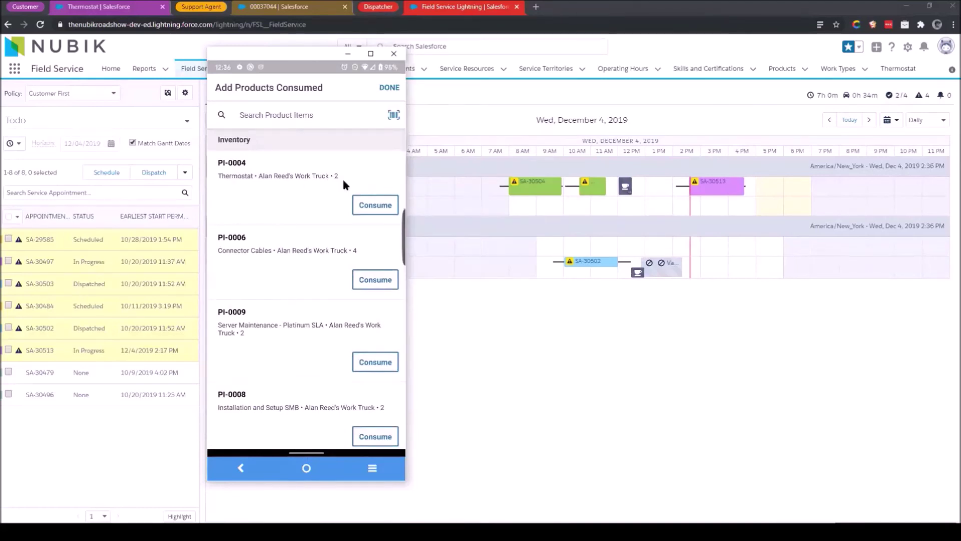
left_click(385, 89)
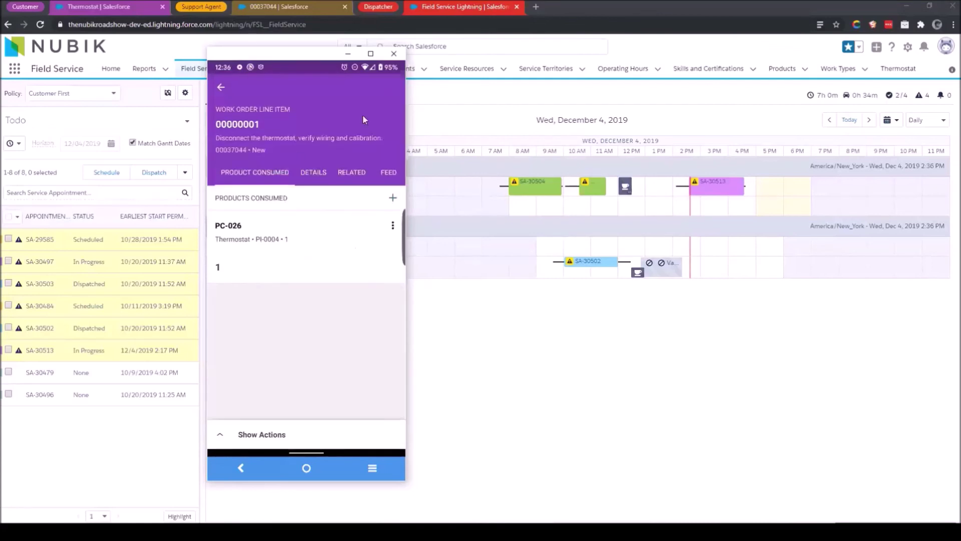
left_click(388, 173)
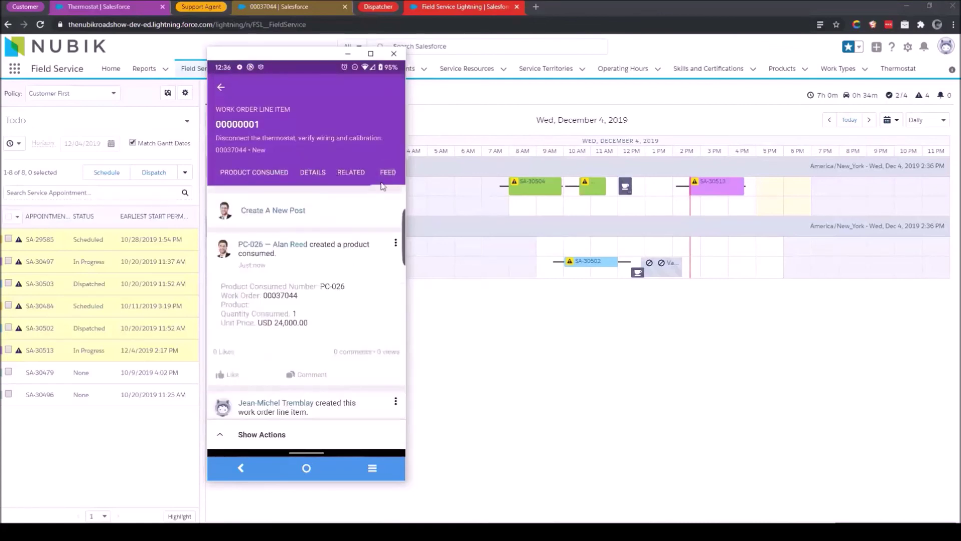
Post 'The thermostat was not working properly and was replaced...' with a photo to the line item feed.
left_click(288, 212)
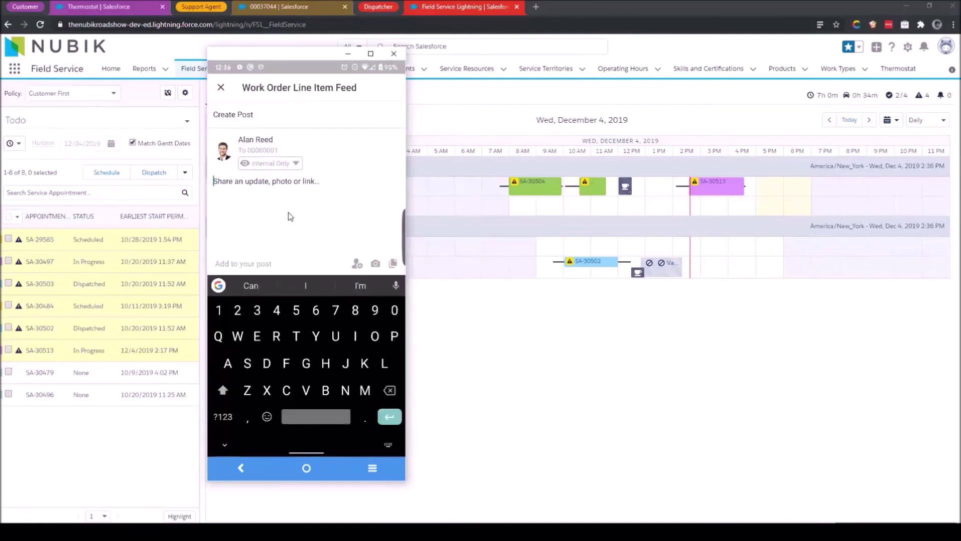
type("sano")
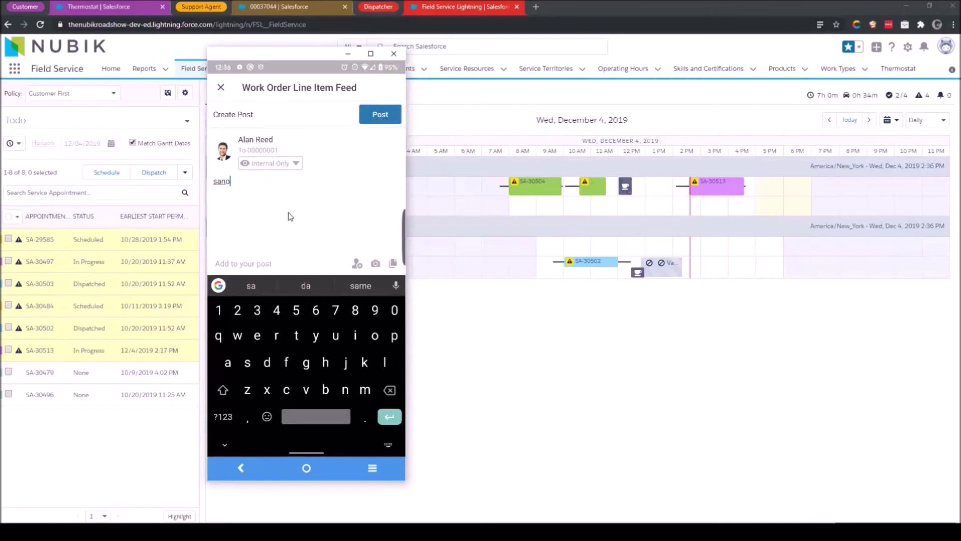
key("BackSpace")
key("BackSpace")
key("BackSpace")
type("The thermos")
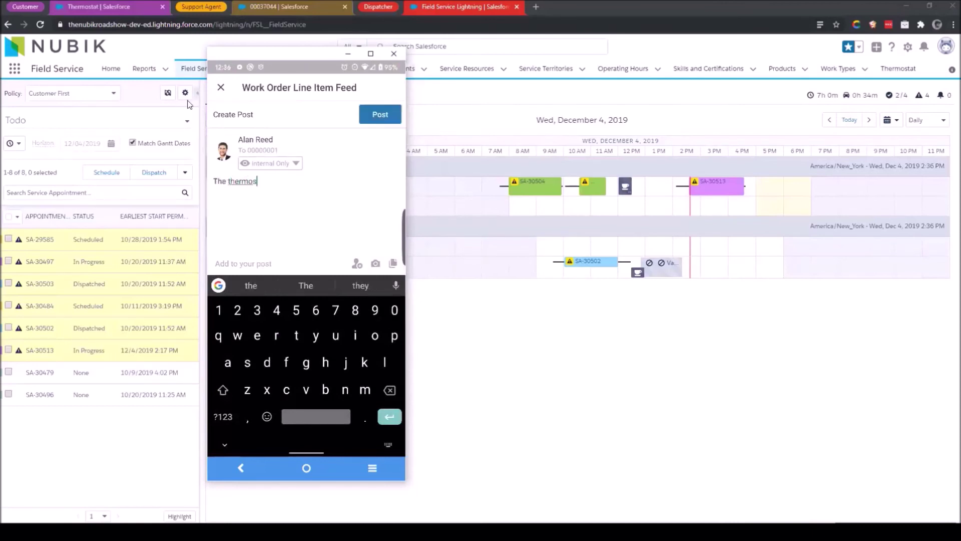
type("tat was not w")
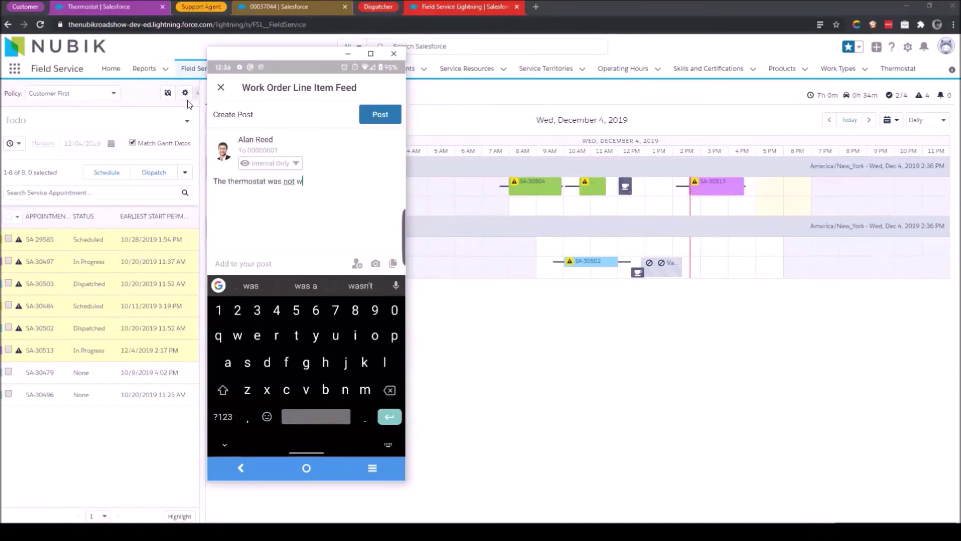
type("orking prope")
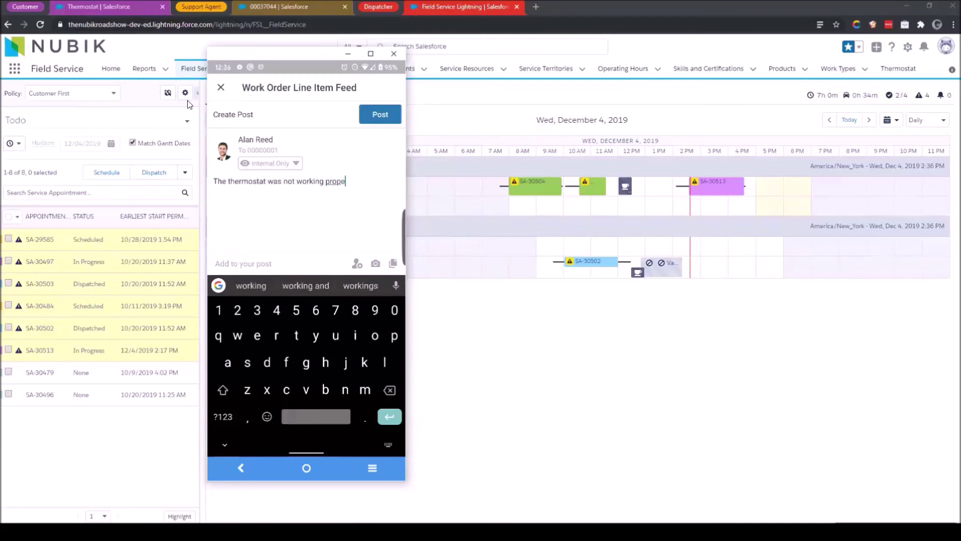
type("rly and was r")
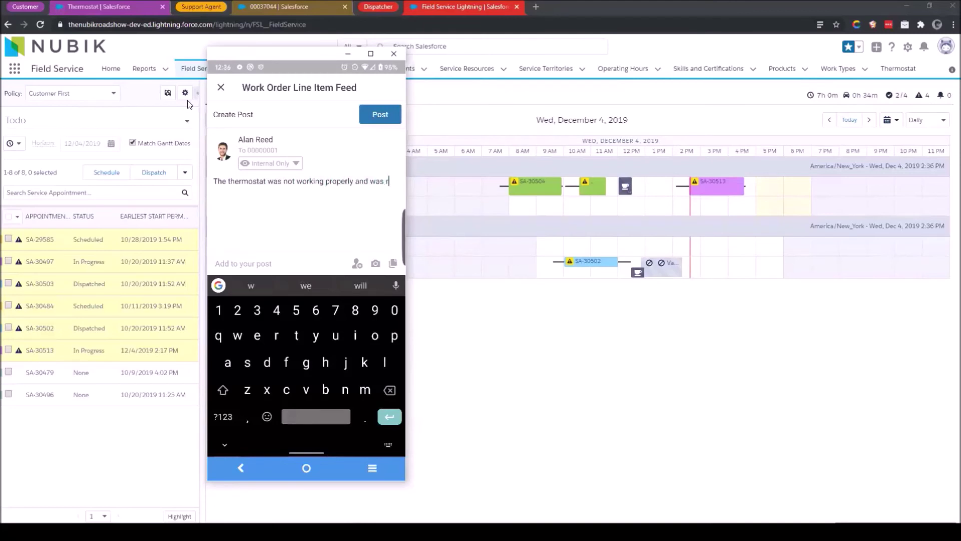
type("eplaced. Some machines e")
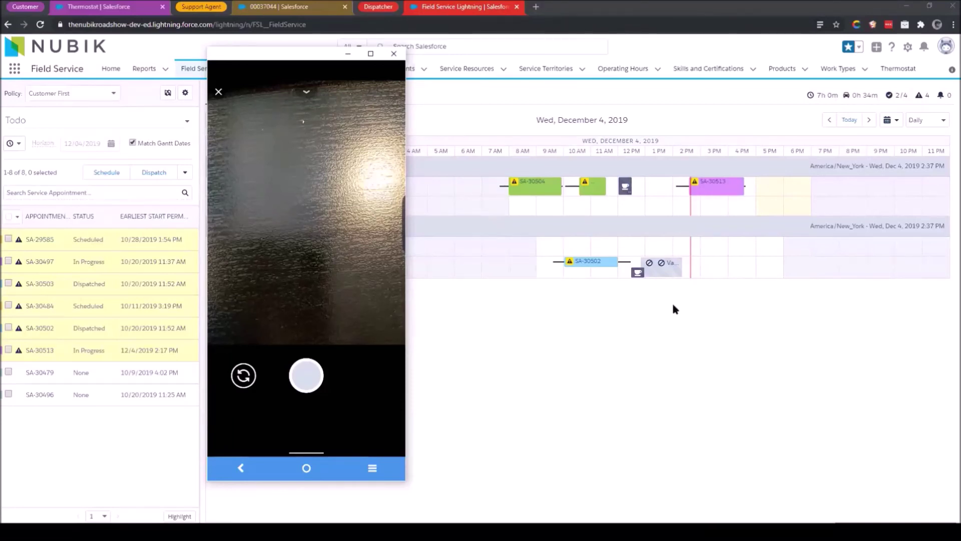
mouse_move(633, 281)
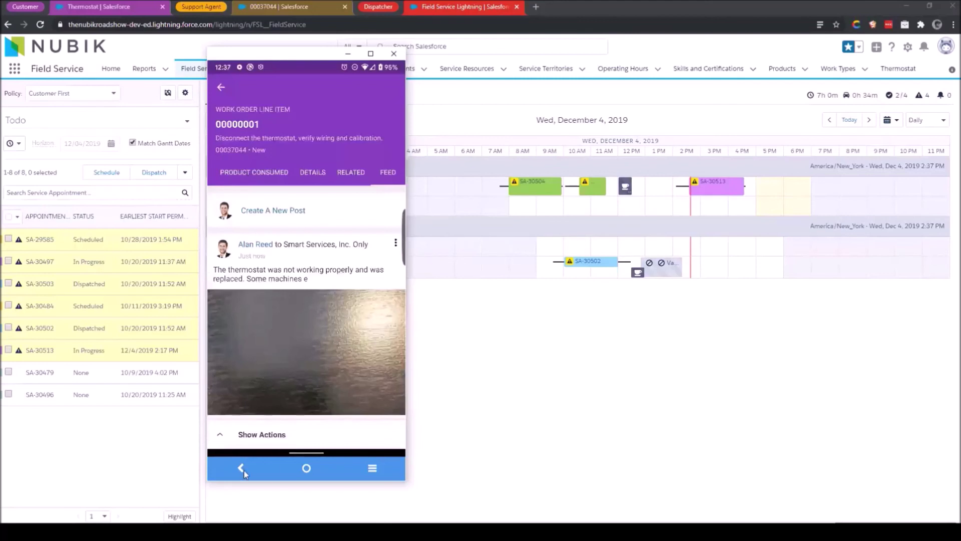
left_click(249, 434)
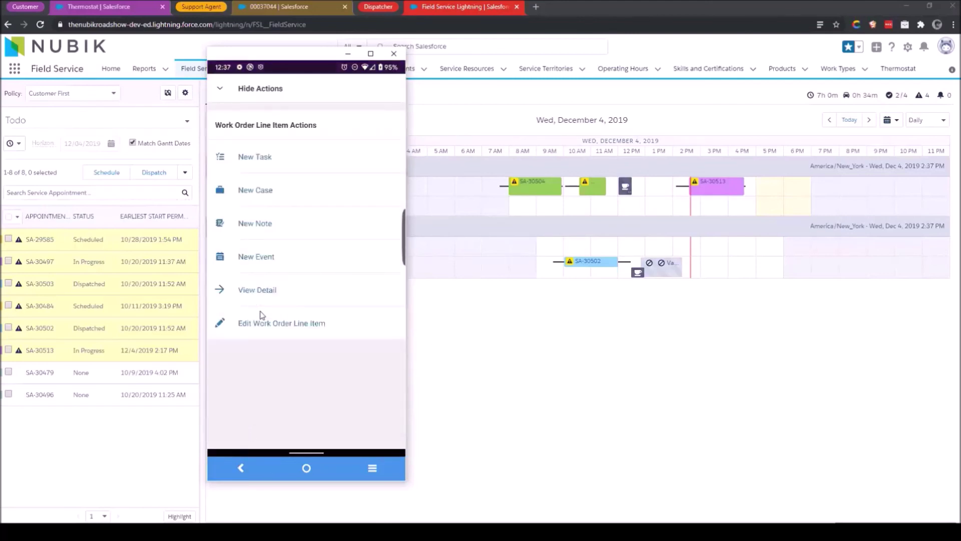
Set line item 00000001's status to Completed, save, and return to work order 00037044's overview.
left_click(268, 332)
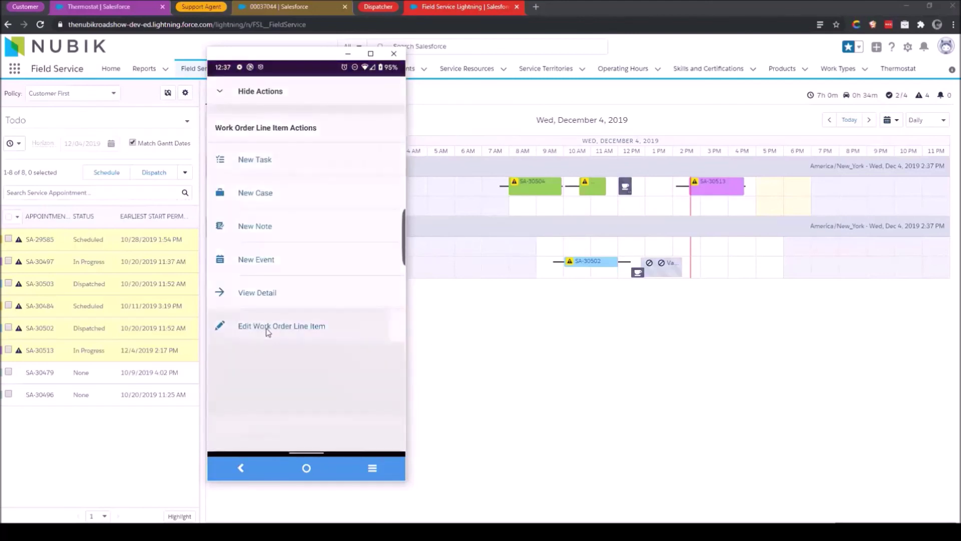
left_click(269, 224)
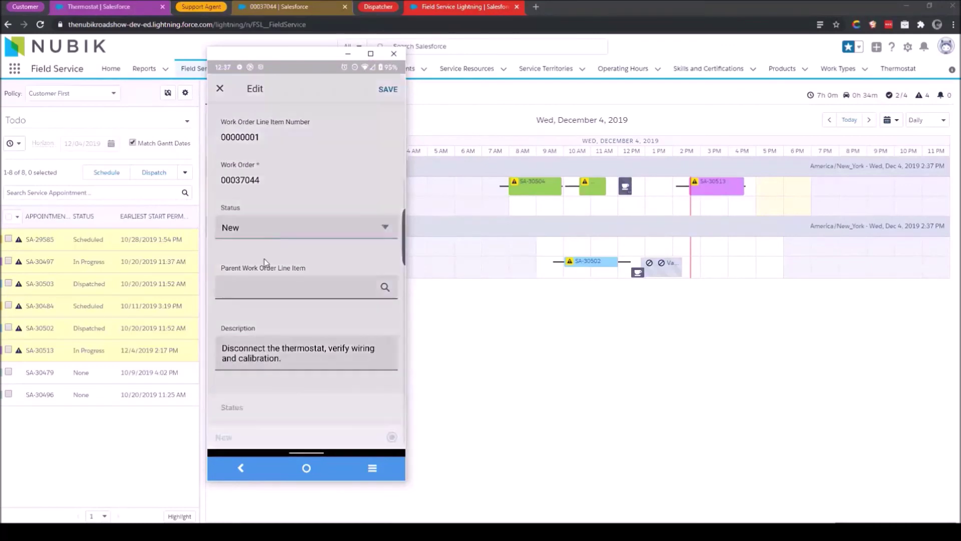
left_click(235, 401)
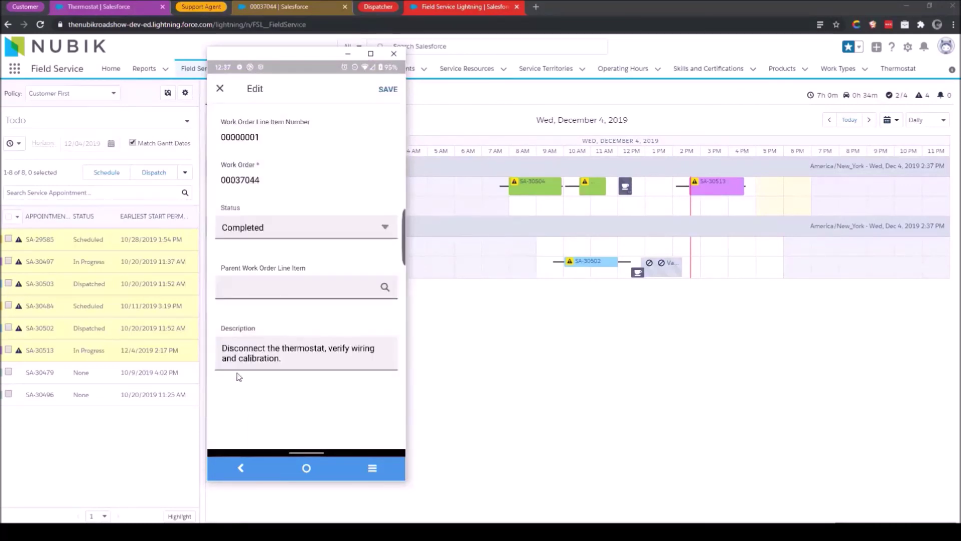
left_click(388, 89)
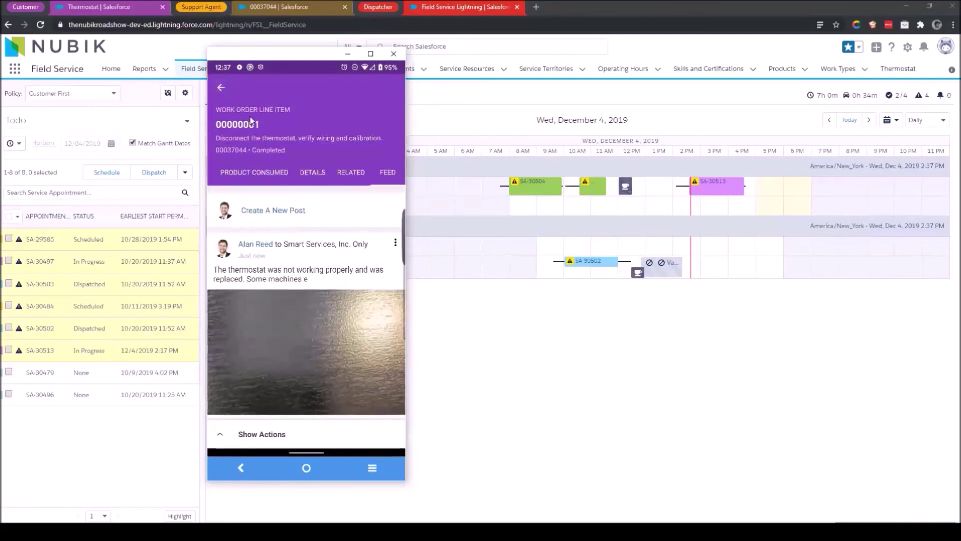
left_click(225, 86)
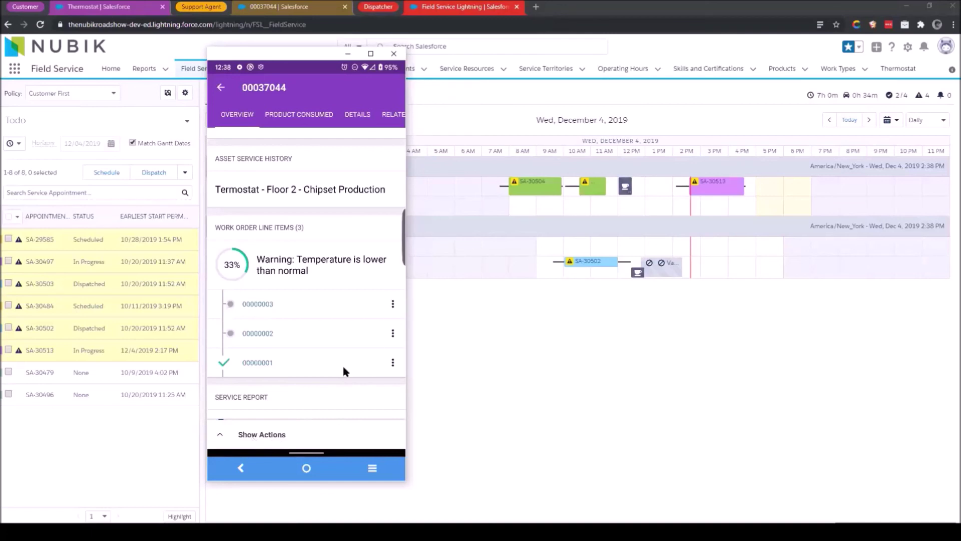
left_click_drag(331, 295, 328, 265)
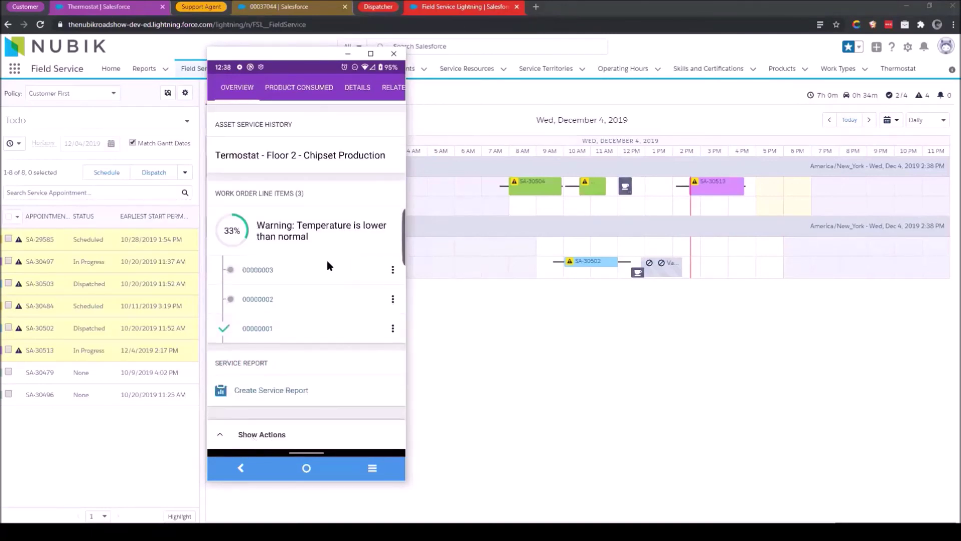
Start a service report for work order 00037044 requesting the customer's default digital signature.
left_click(275, 400)
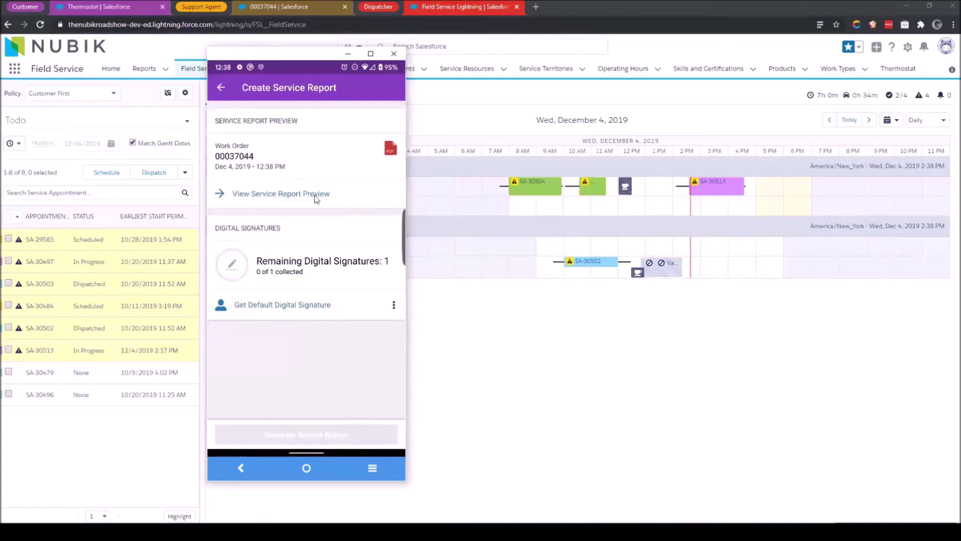
left_click(299, 307)
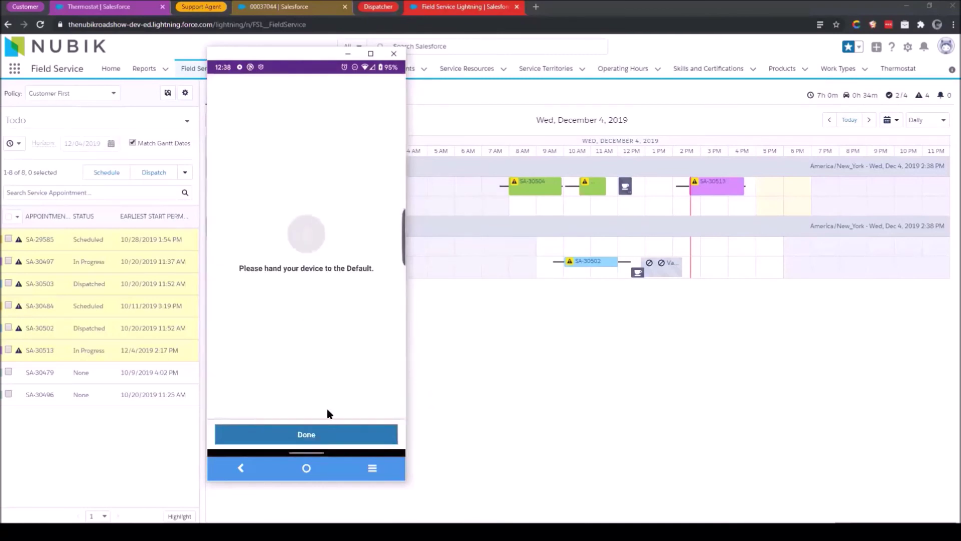
left_click(266, 433)
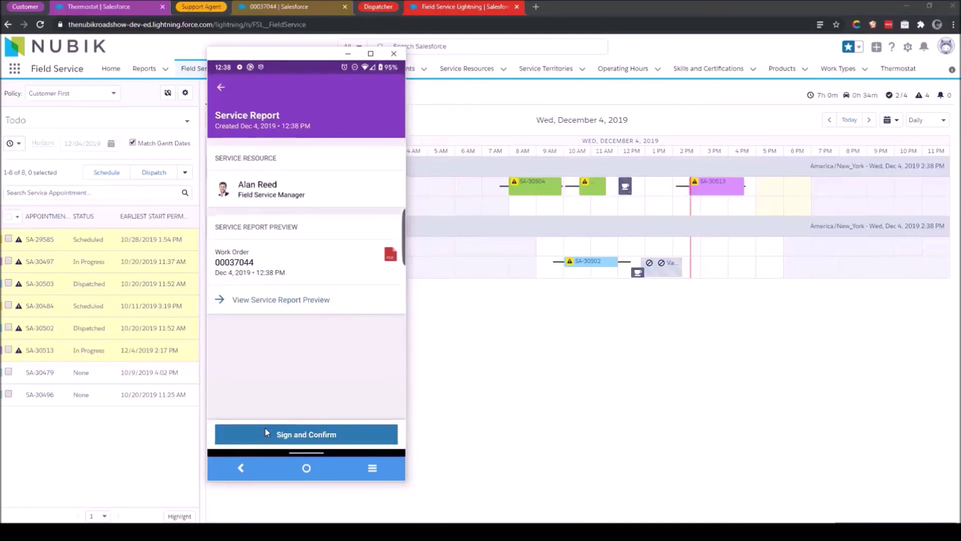
scroll(265, 428, "down", 2)
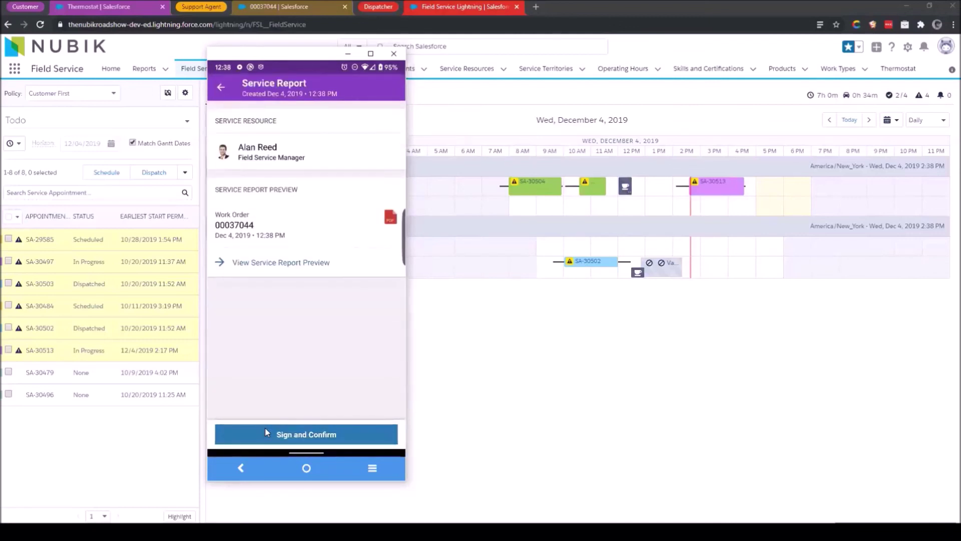
Capture the customer's name and drawn signature, save it, and generate the service report PDF.
left_click(265, 432)
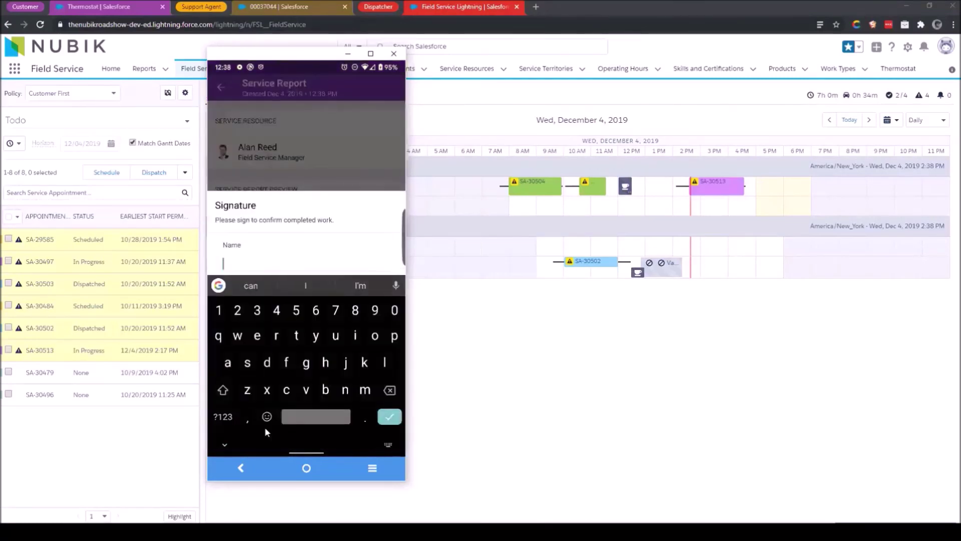
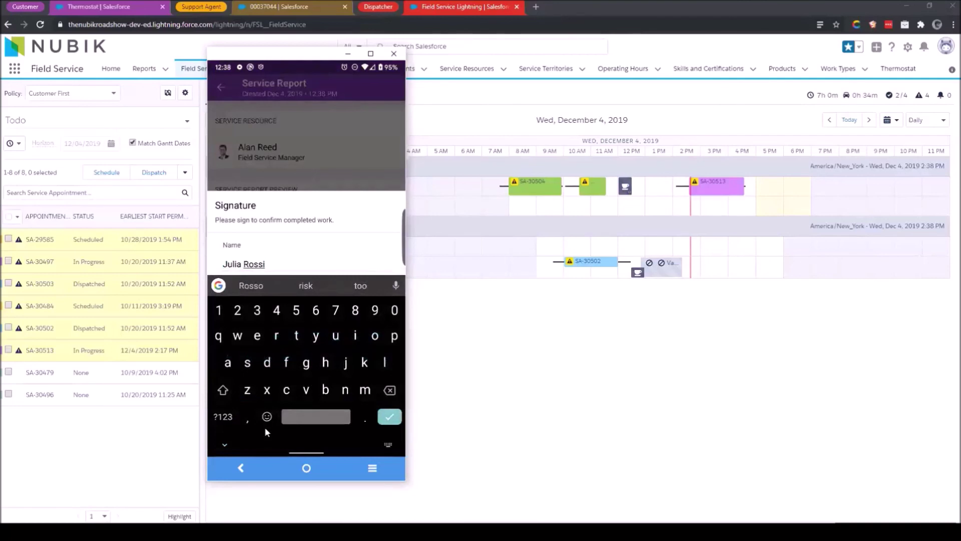
key("Return")
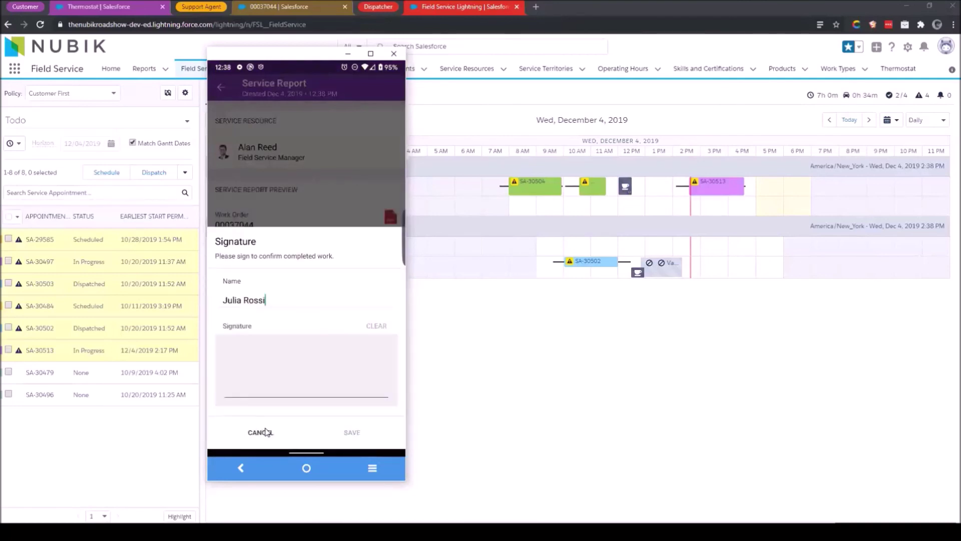
left_click_drag(260, 340, 238, 375)
mouse_move(305, 389)
left_mouse_down()
mouse_move(292, 346)
mouse_move(349, 397)
left_mouse_up()
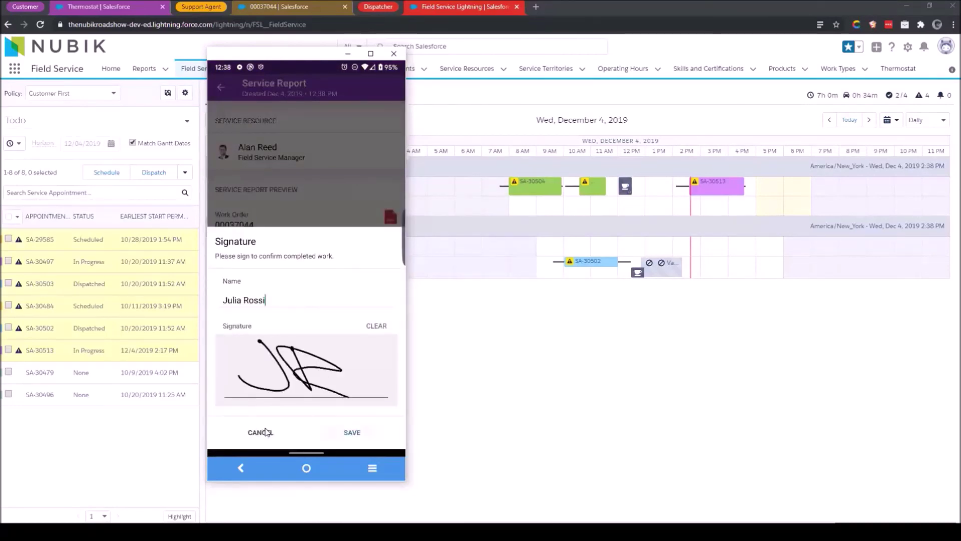
left_click(351, 432)
left_click(265, 428)
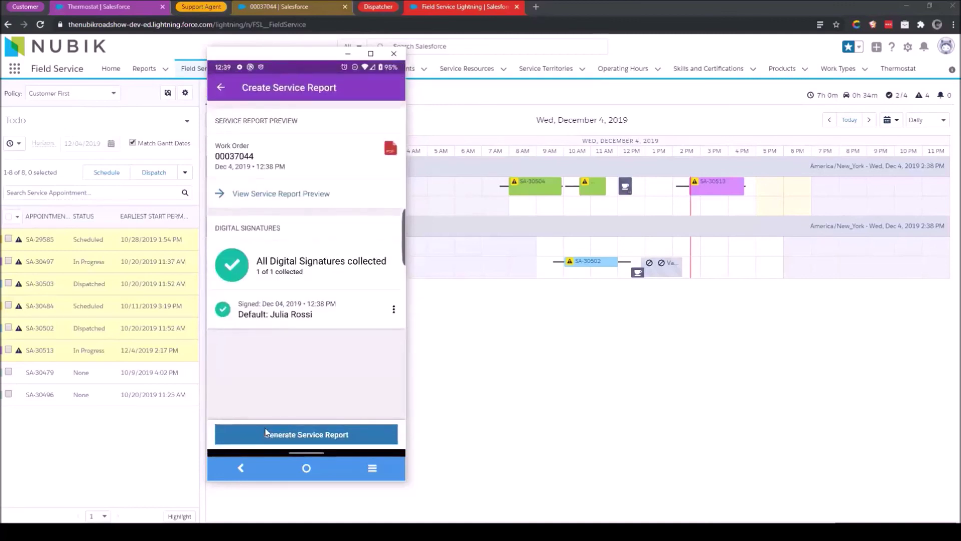
left_click(294, 434)
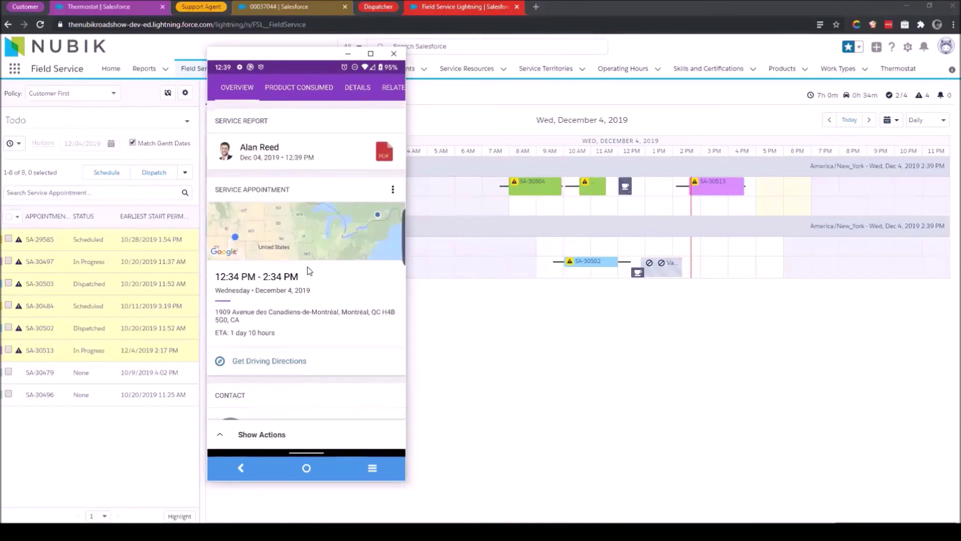
left_click(383, 151)
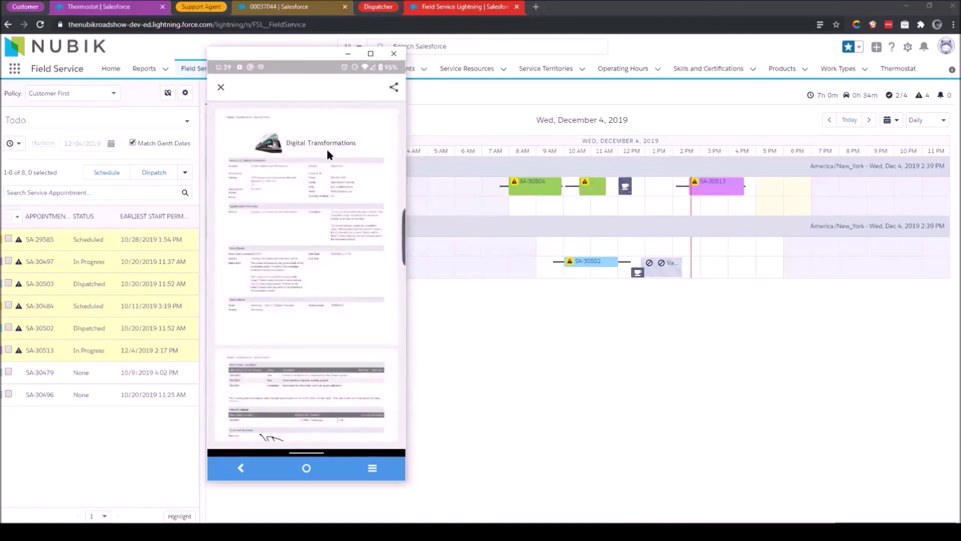
double_click(318, 252)
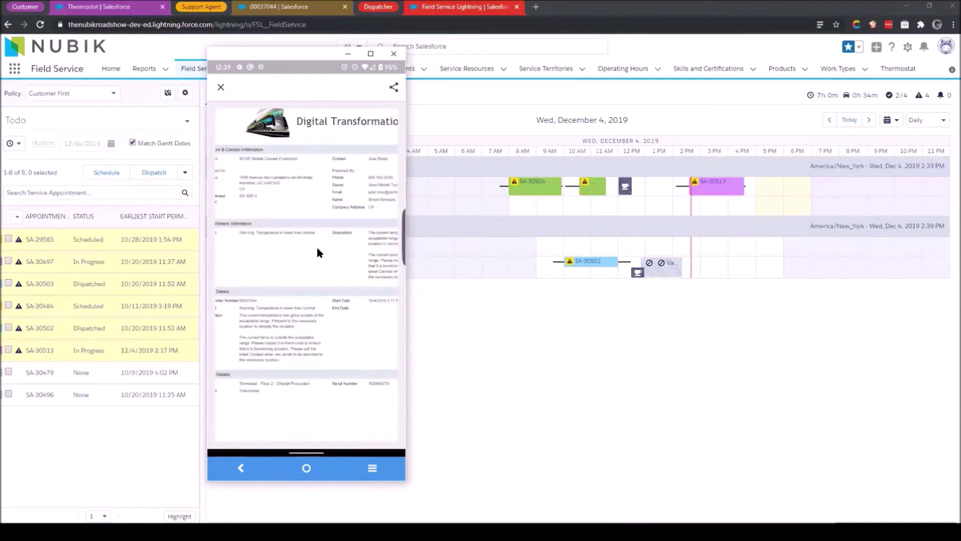
double_click(318, 249)
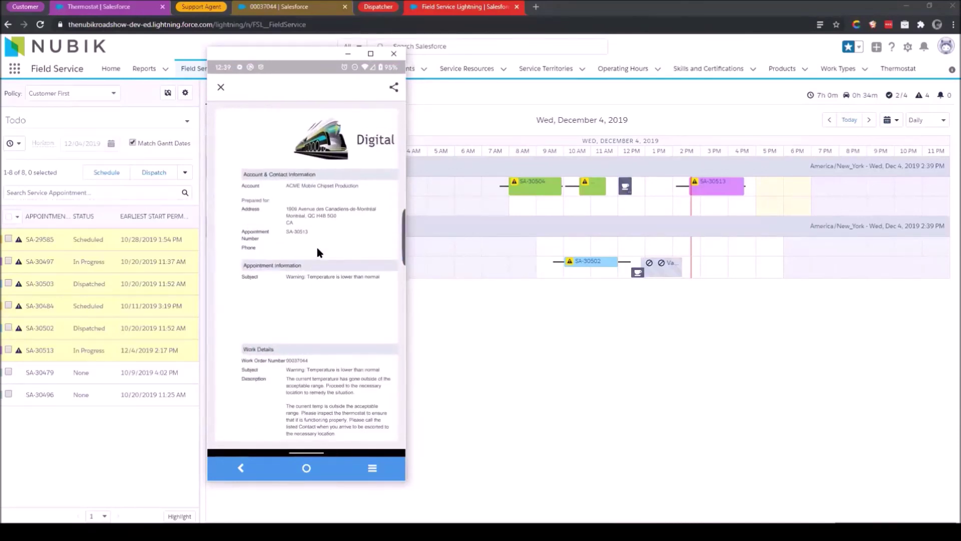
scroll(317, 252, "down", 5)
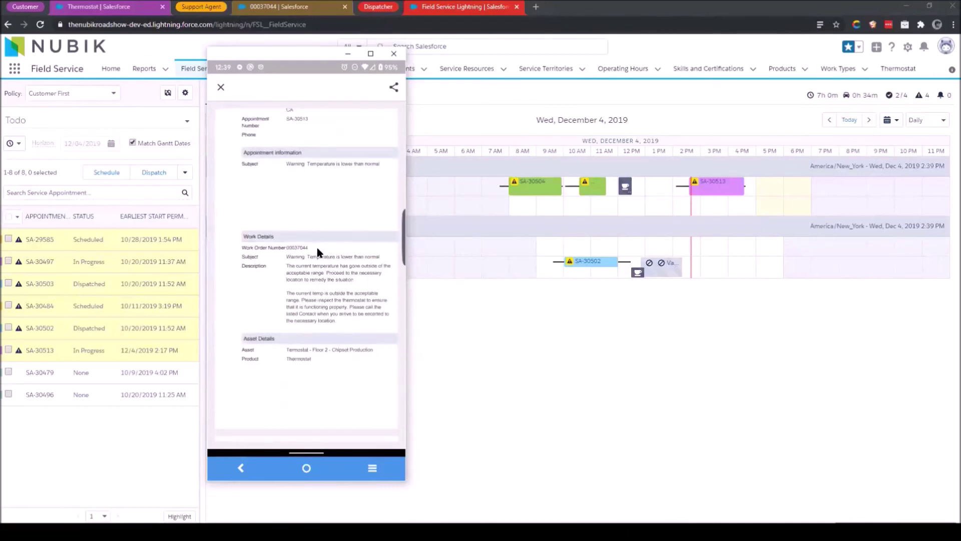
scroll(318, 251, "down", 5)
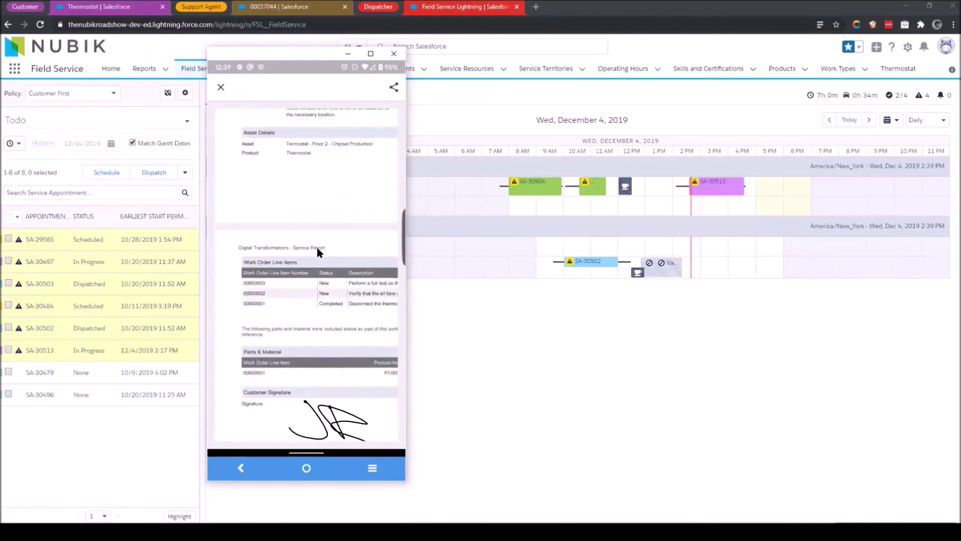
scroll(317, 252, "down", 1)
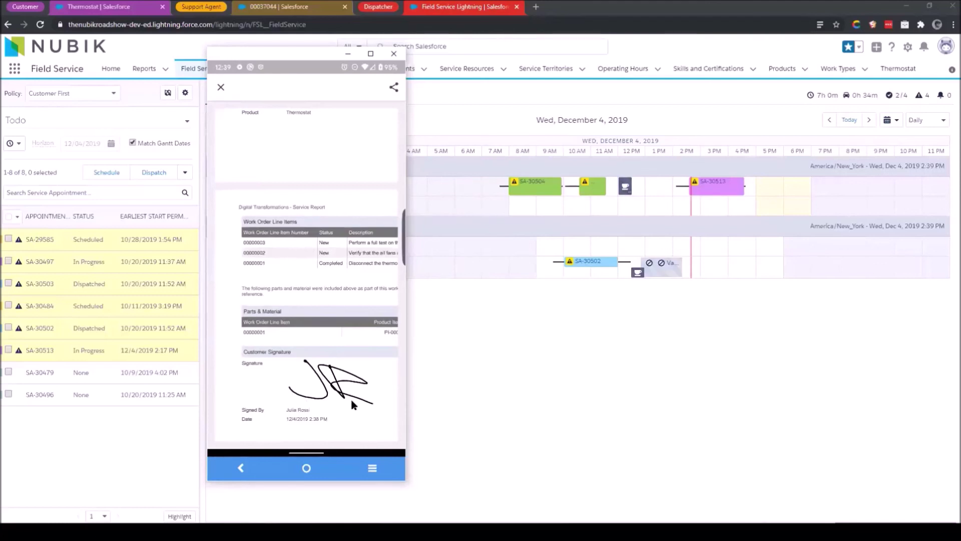
scroll(353, 404, "down", 3)
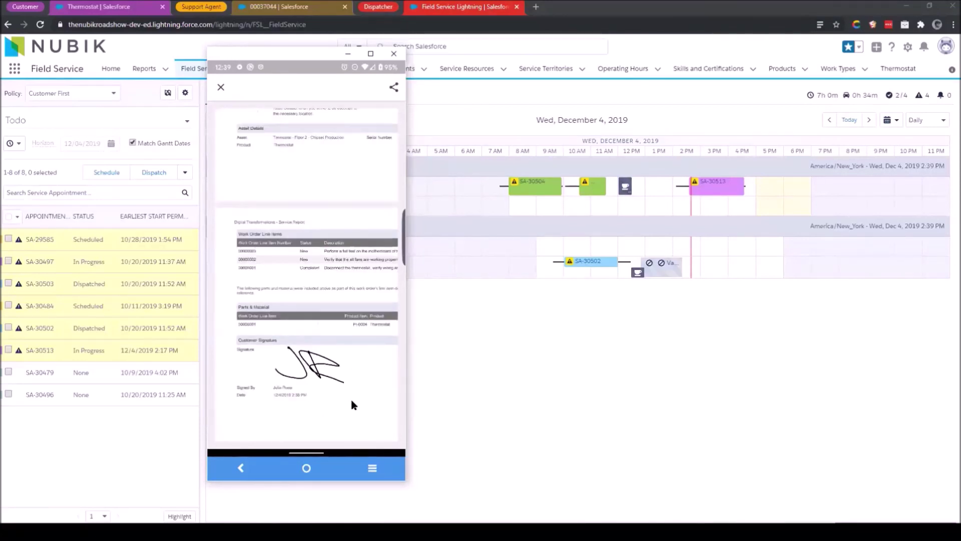
scroll(353, 404, "up", 2)
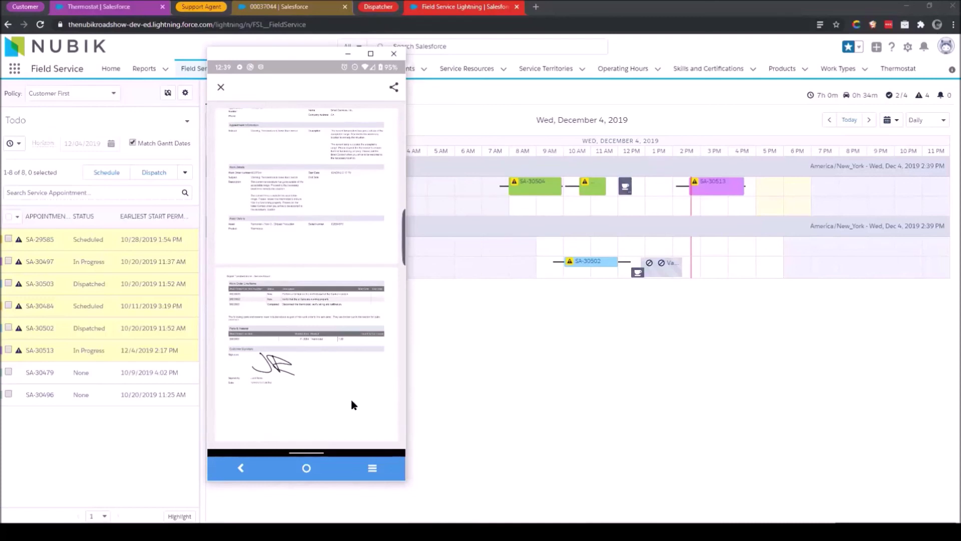
left_click(394, 88)
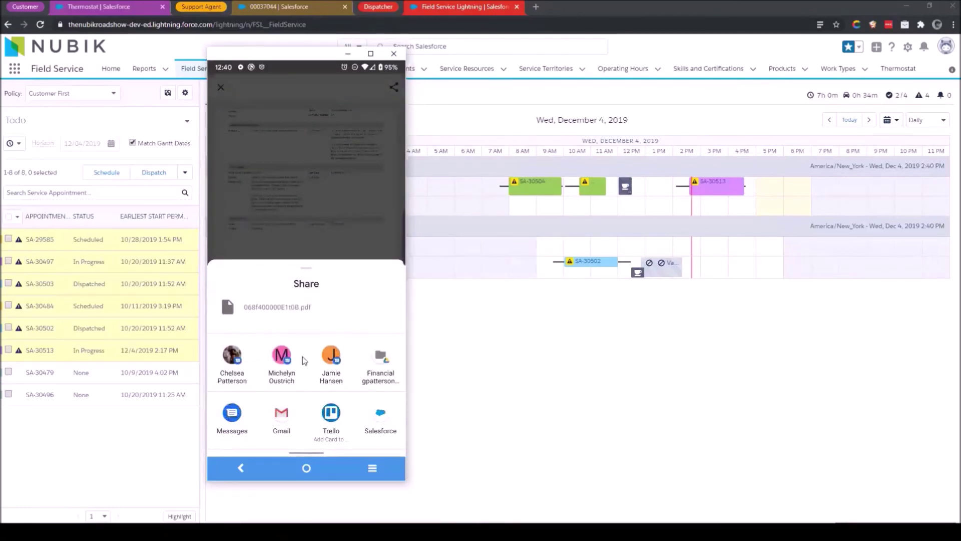
left_click_drag(297, 383, 322, 440)
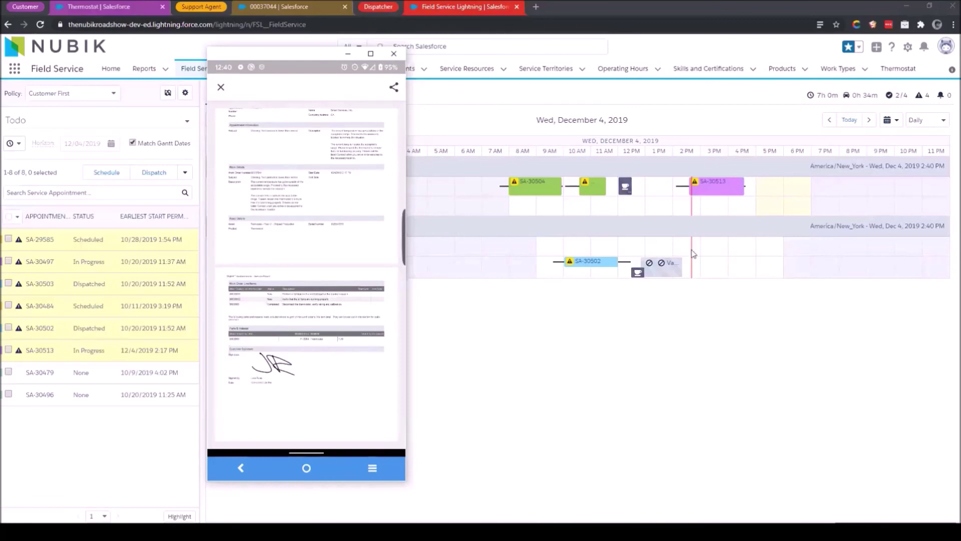
left_click(222, 89)
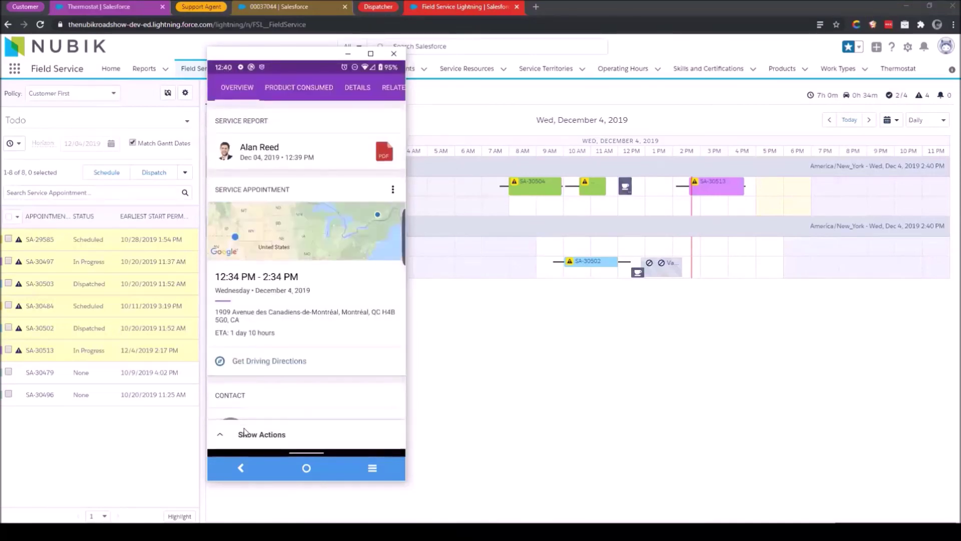
Update appointment SA-30513's status to Completed and finish the status change.
left_click(222, 435)
left_click(251, 326)
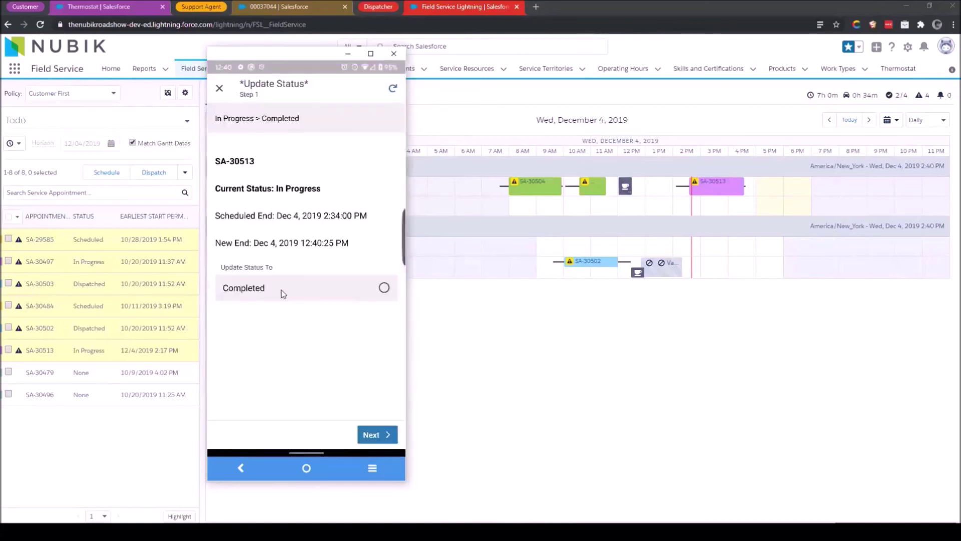
left_click(277, 287)
left_click(376, 436)
left_click(378, 435)
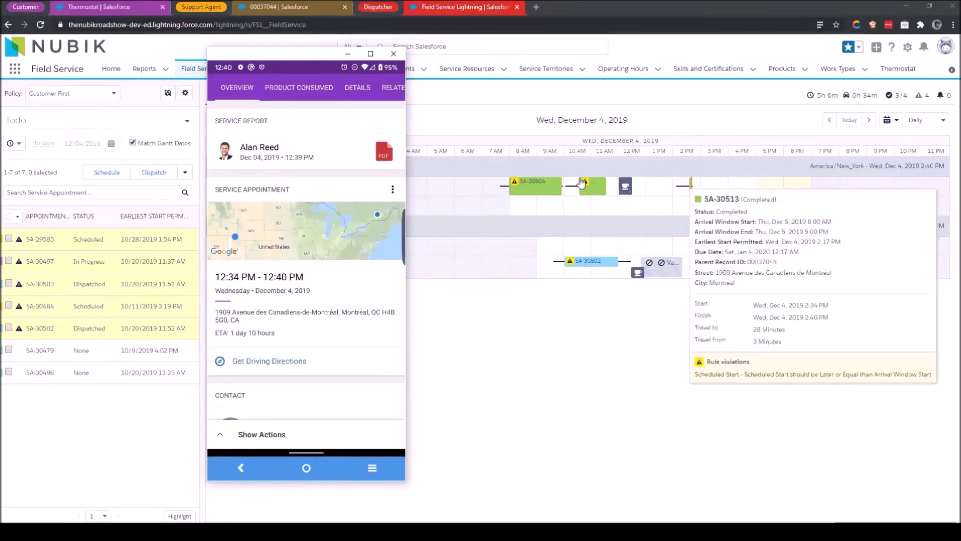
mouse_move(682, 199)
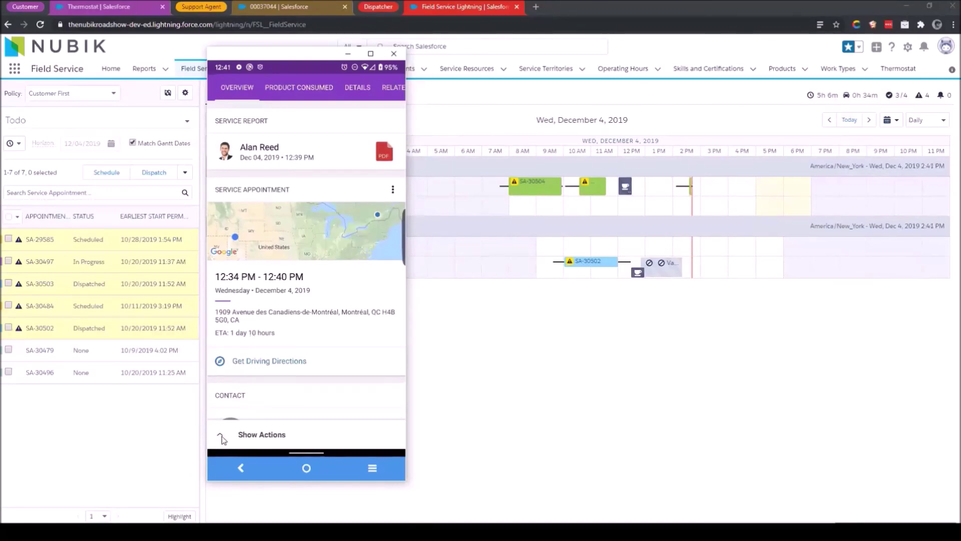
Start a new opportunity named 'New opportunities' with an amount of 700.
left_click(224, 436)
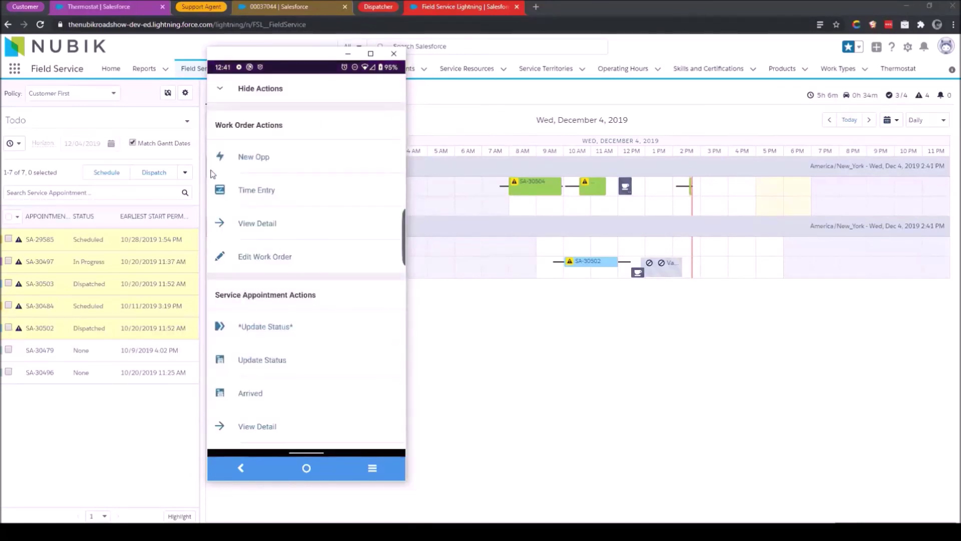
left_click(236, 157)
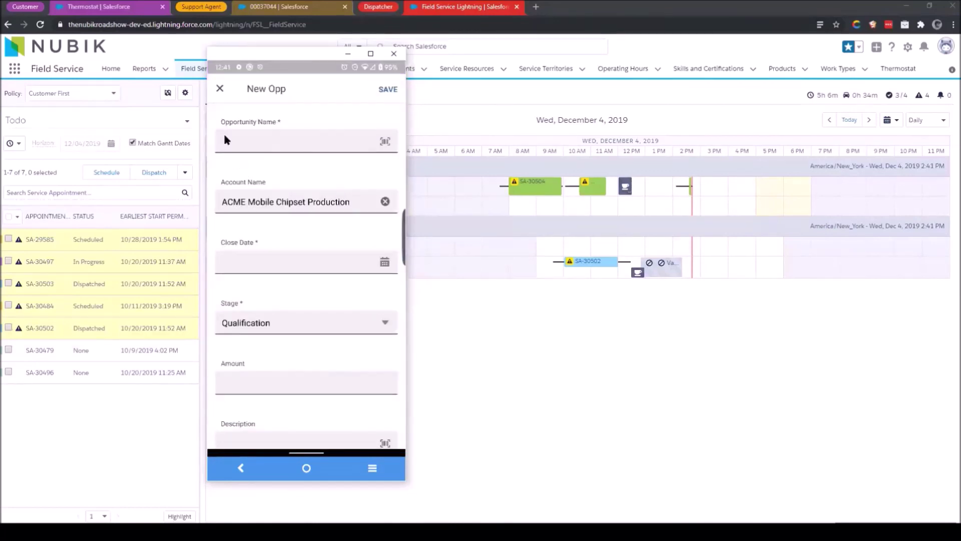
left_click(240, 144)
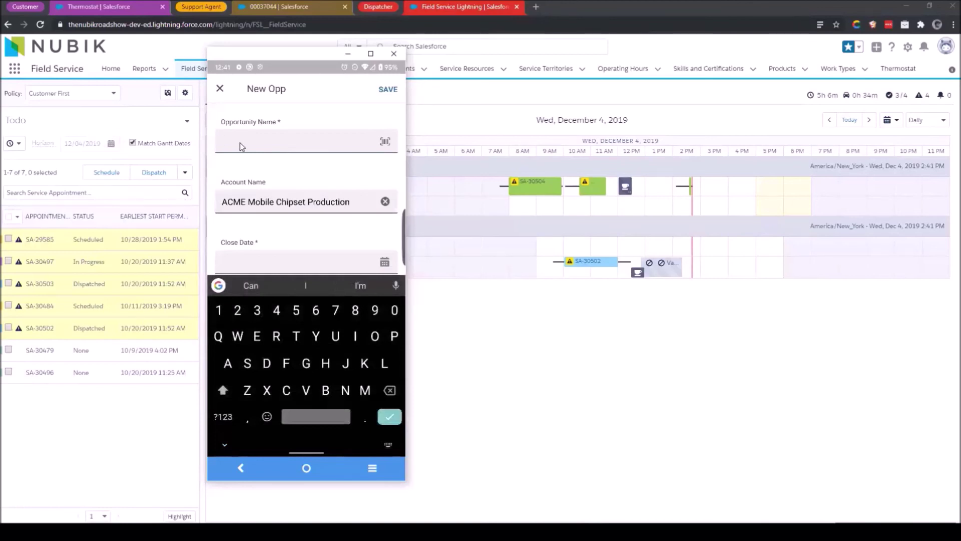
type("New opportunities")
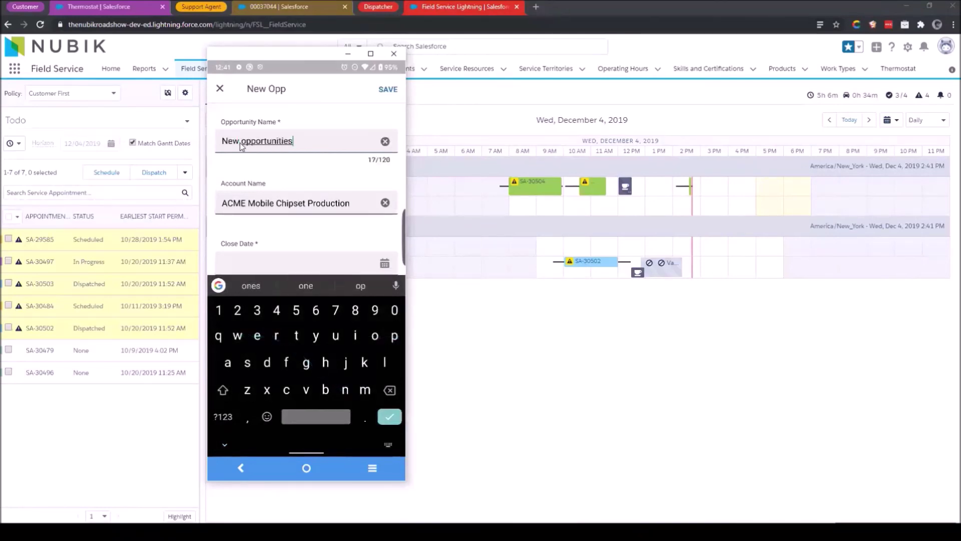
scroll(242, 146, "down", 2)
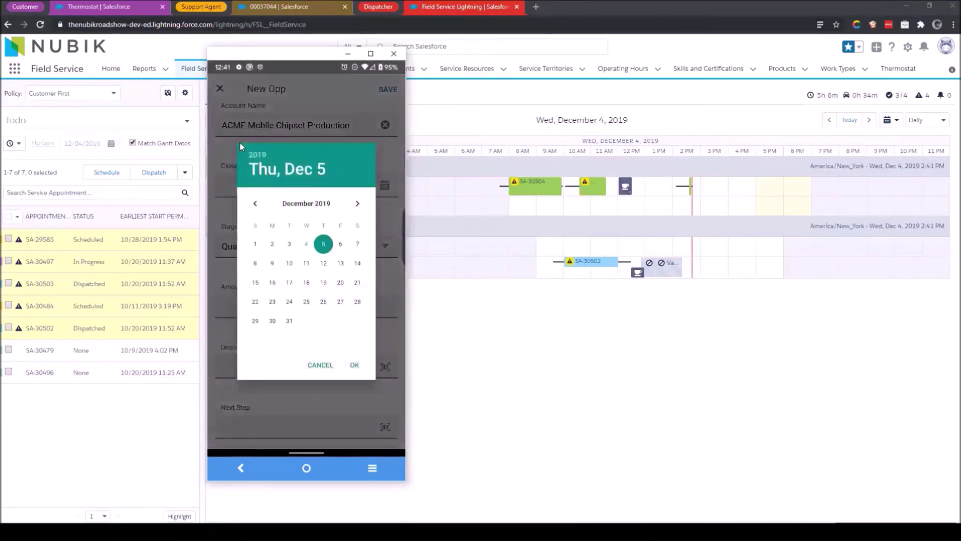
scroll(239, 142, "down", 2)
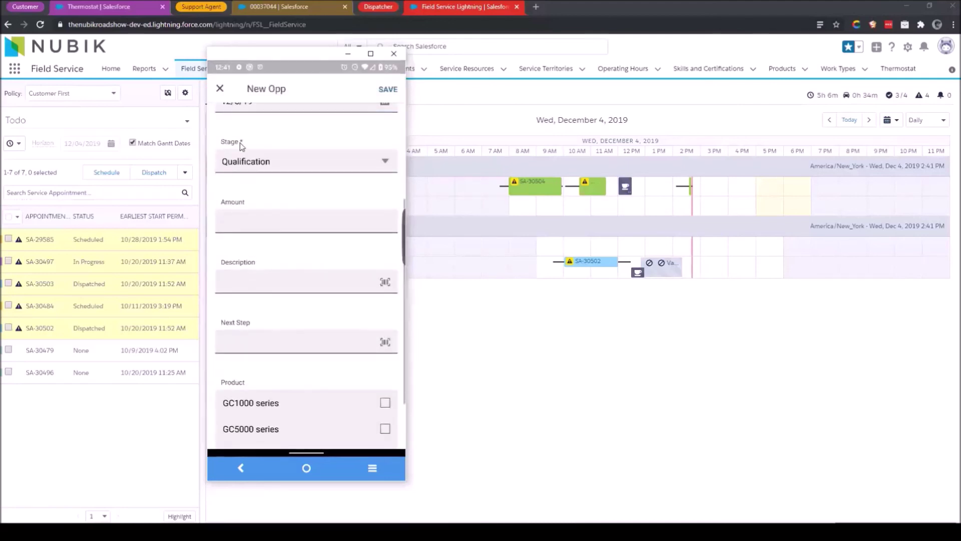
type("700")
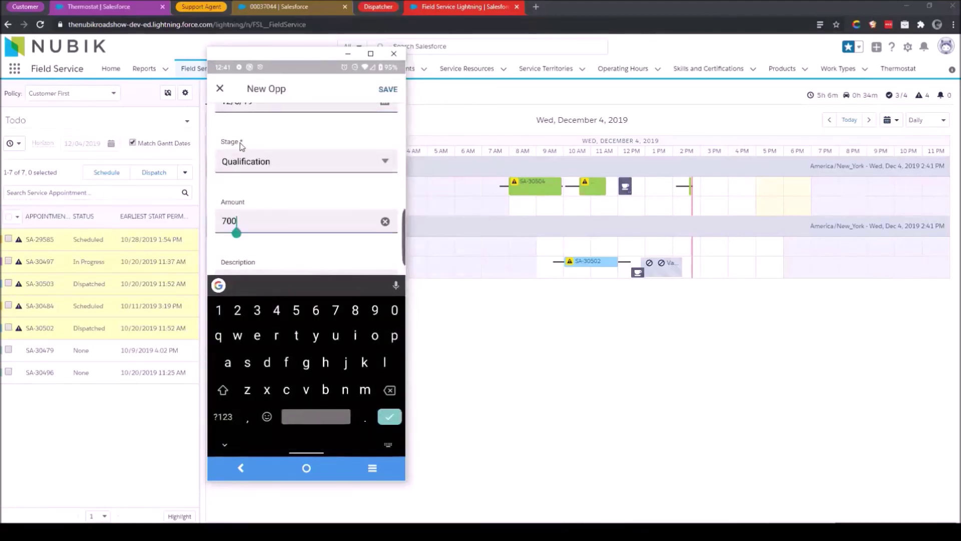
key("Return")
Add a description noting the customer contact says they're building a new location, then save the opportunity.
key("Tab")
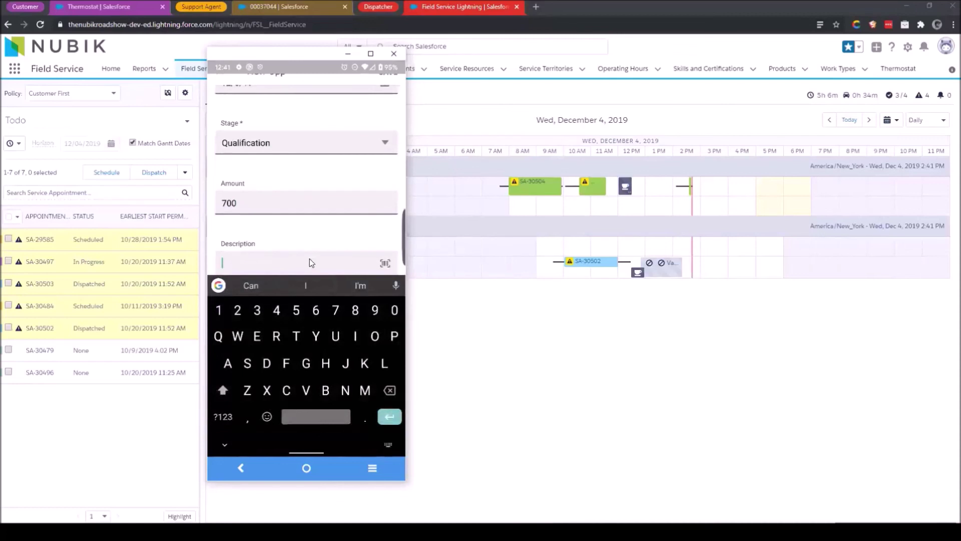
type("newop")
key("BackSpace")
key("BackSpace")
key("BackSpace")
key("BackSpace")
key("BackSpace")
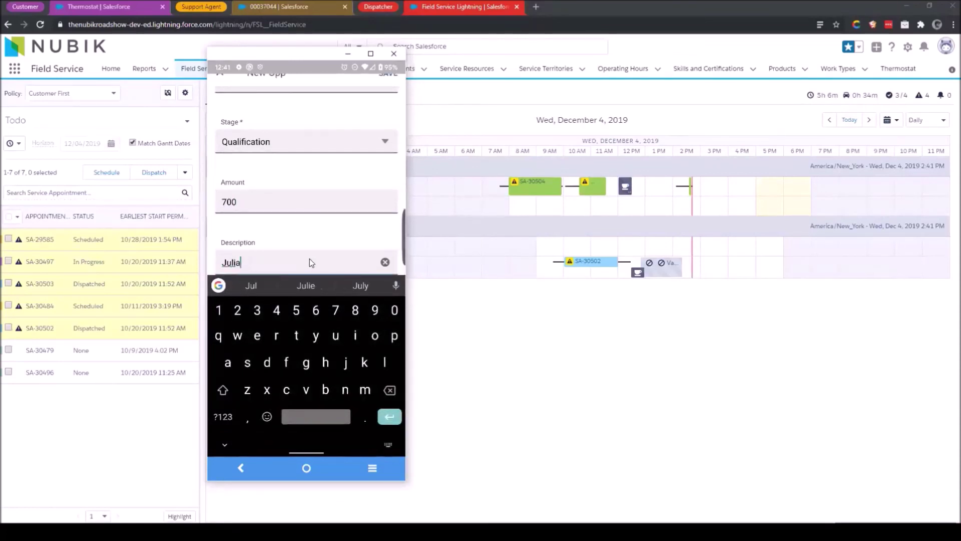
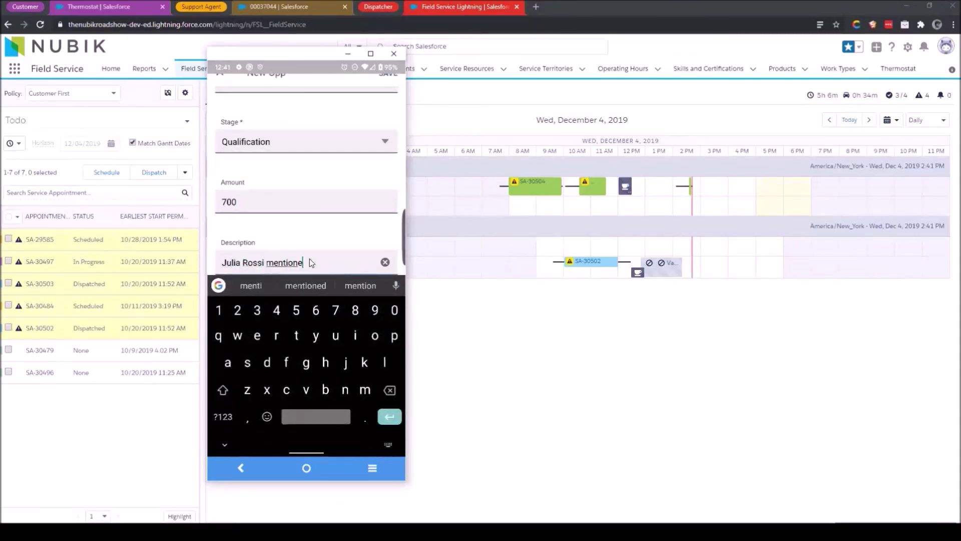
type("d that they are")
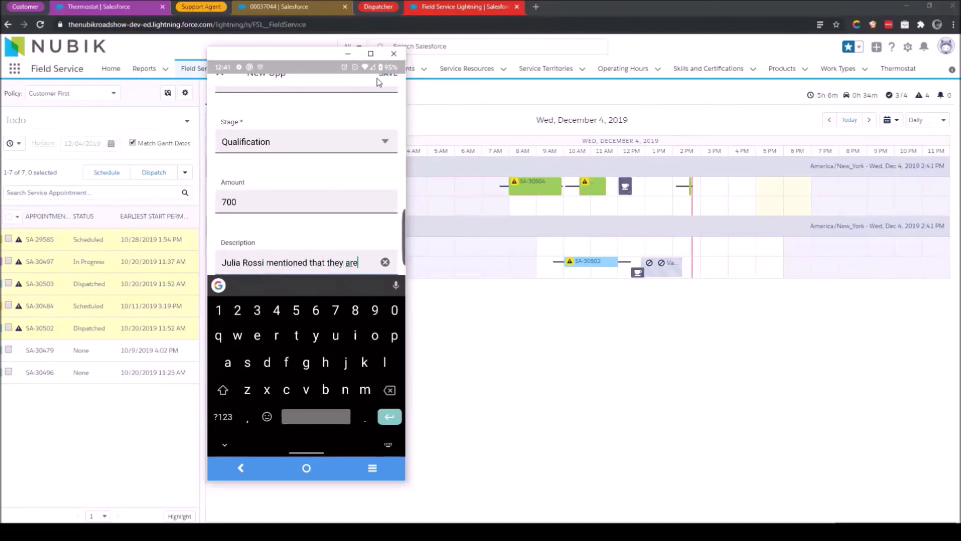
type(" building a")
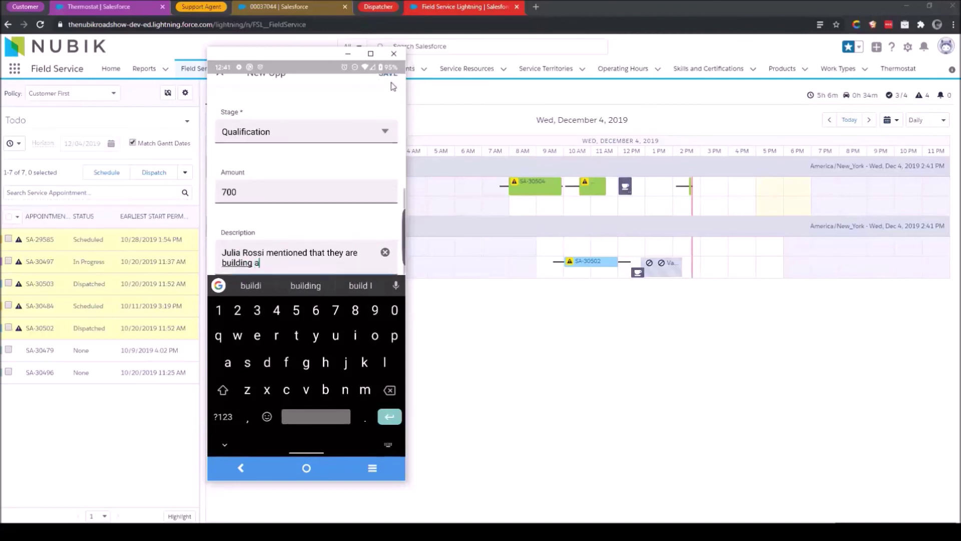
type(" new locati")
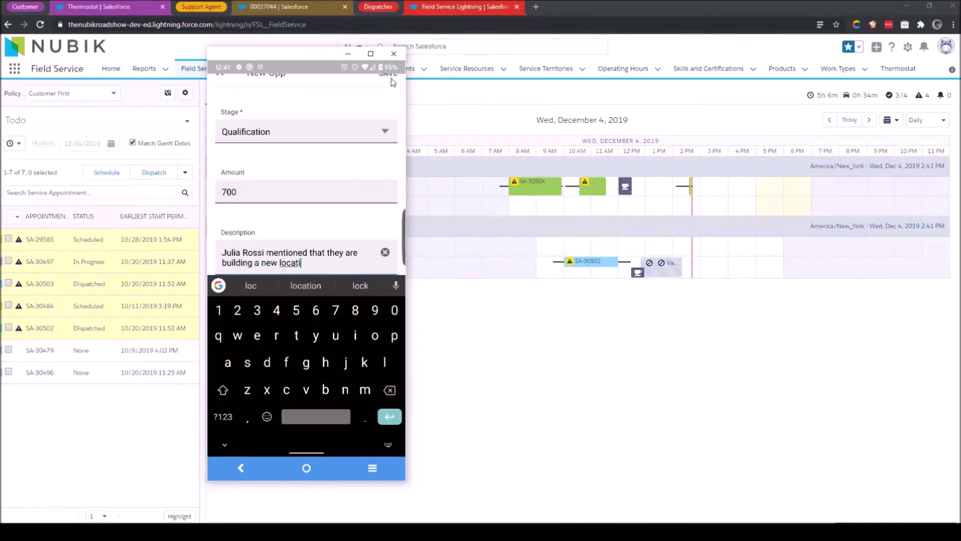
type("on and wi")
left_click(388, 74)
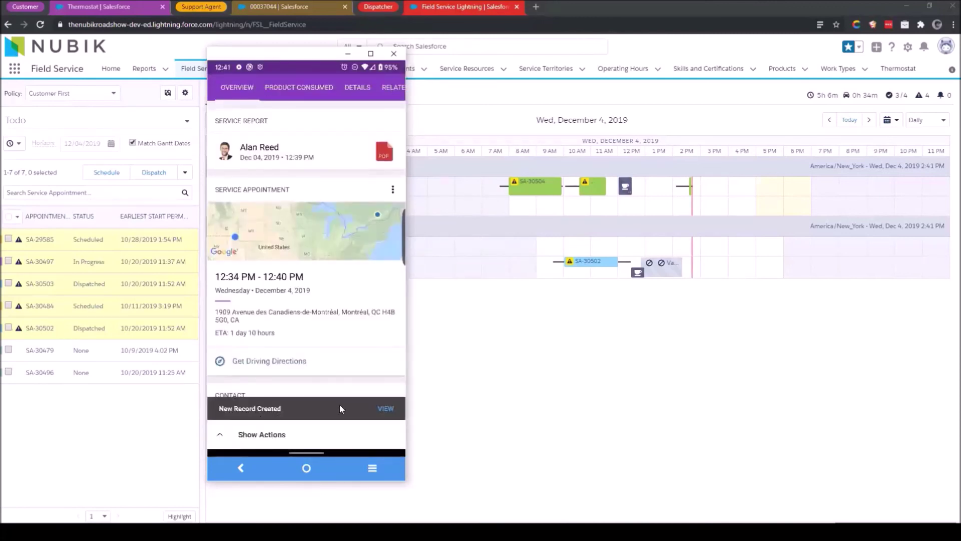
left_click(385, 409)
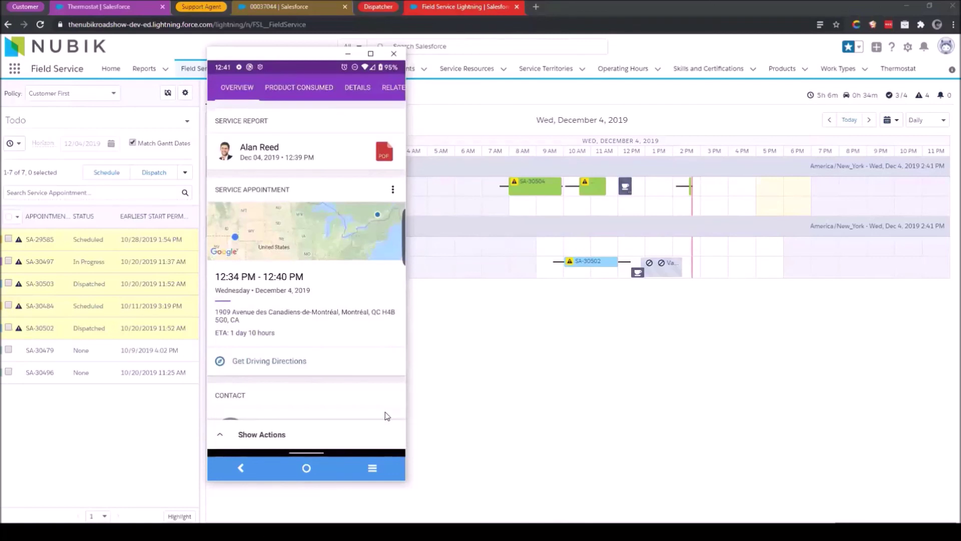